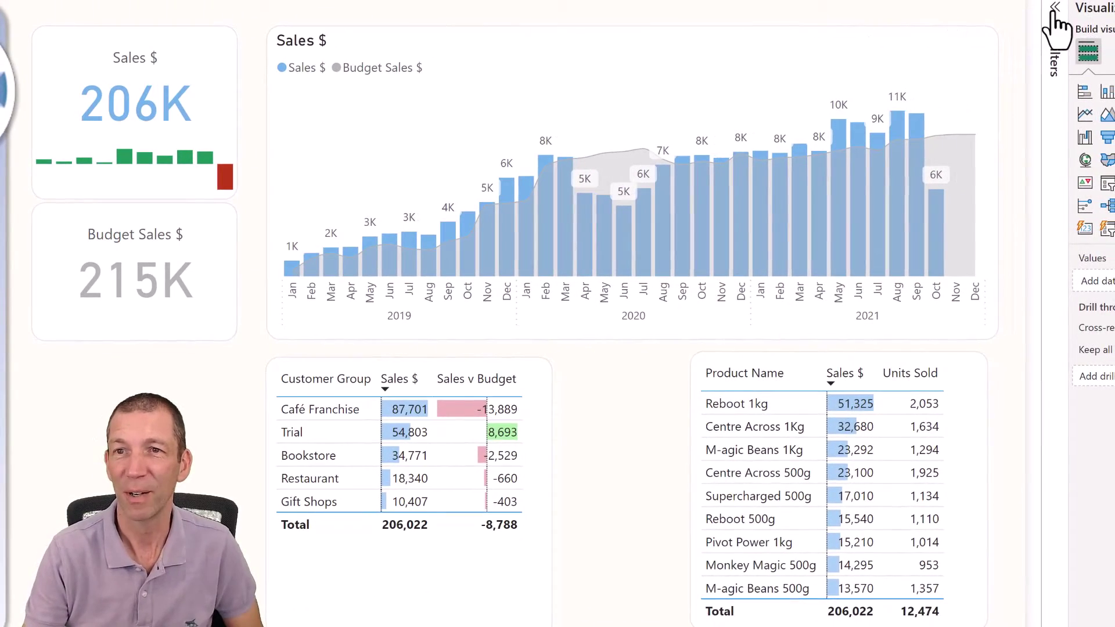
- In the Filters pane, toggle the all-pages Customer Group filter's Select all and Trial options
left_click(1054, 11)
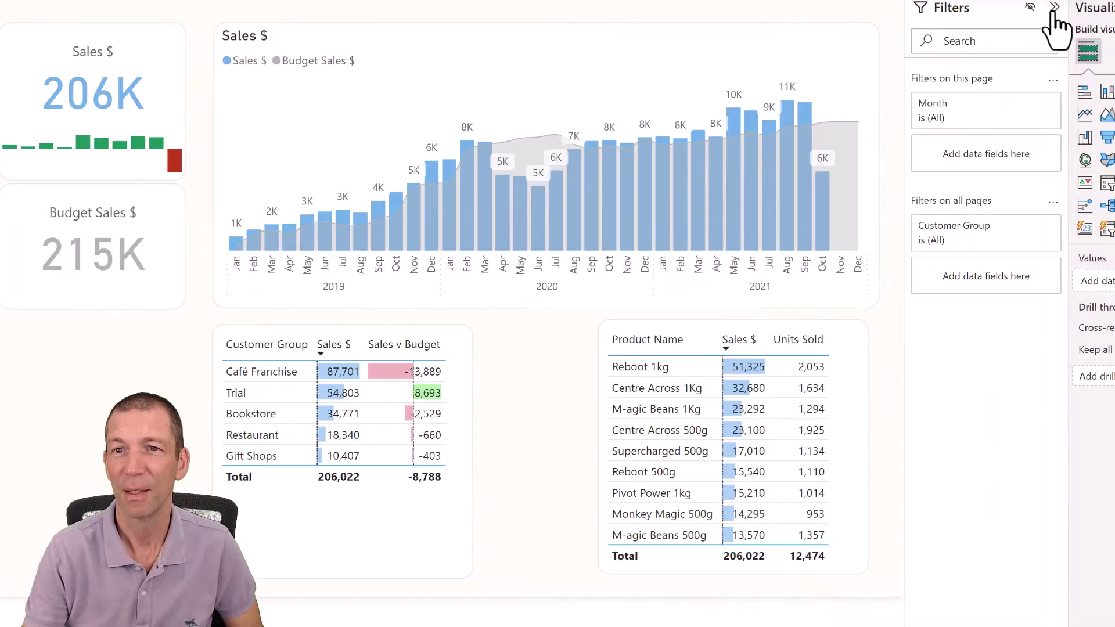
left_click(1004, 230)
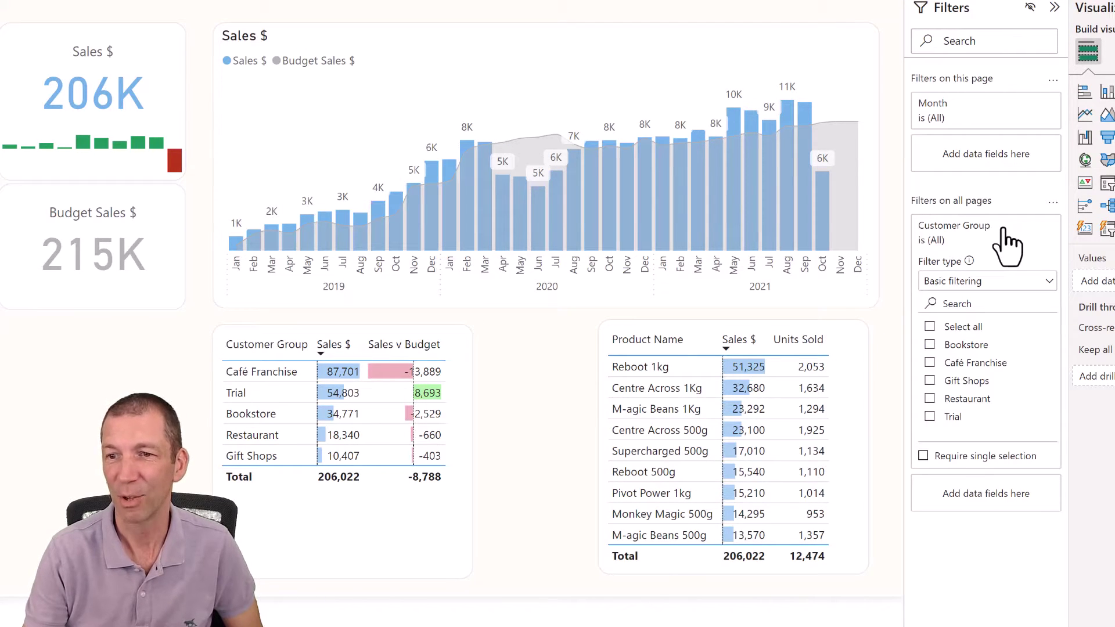
mouse_move(1007, 242)
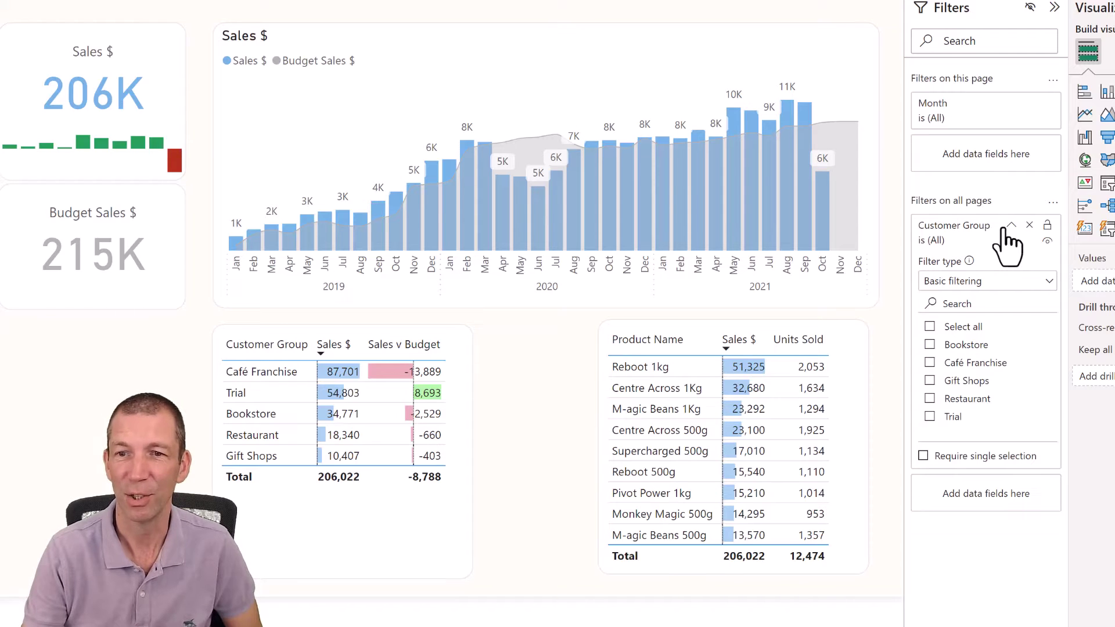
left_click(930, 327)
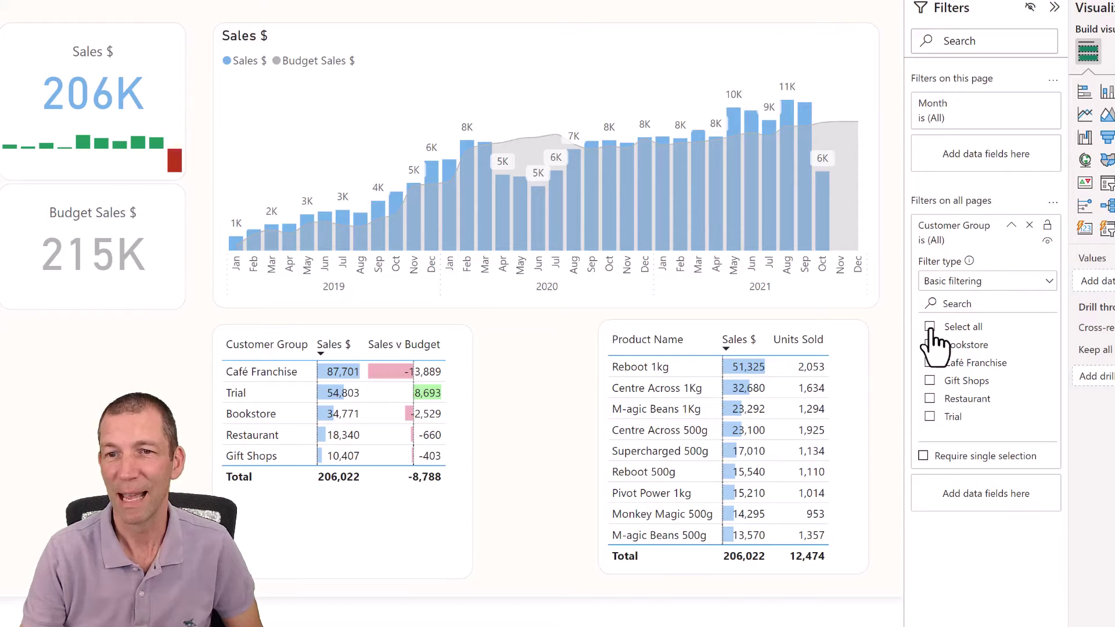
left_click(930, 417)
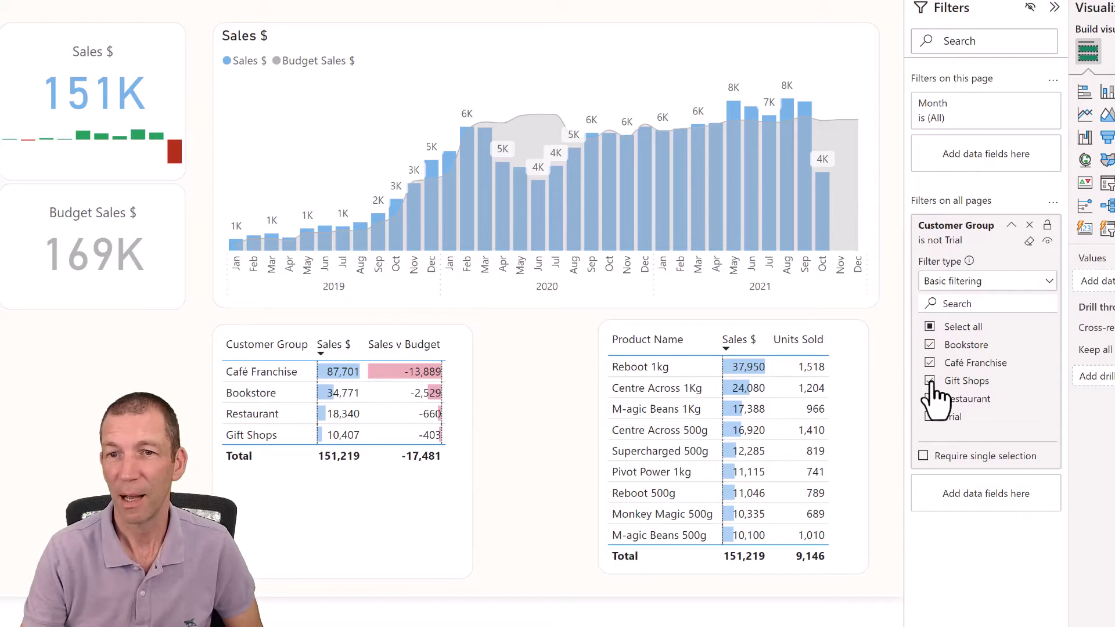
left_click(930, 327)
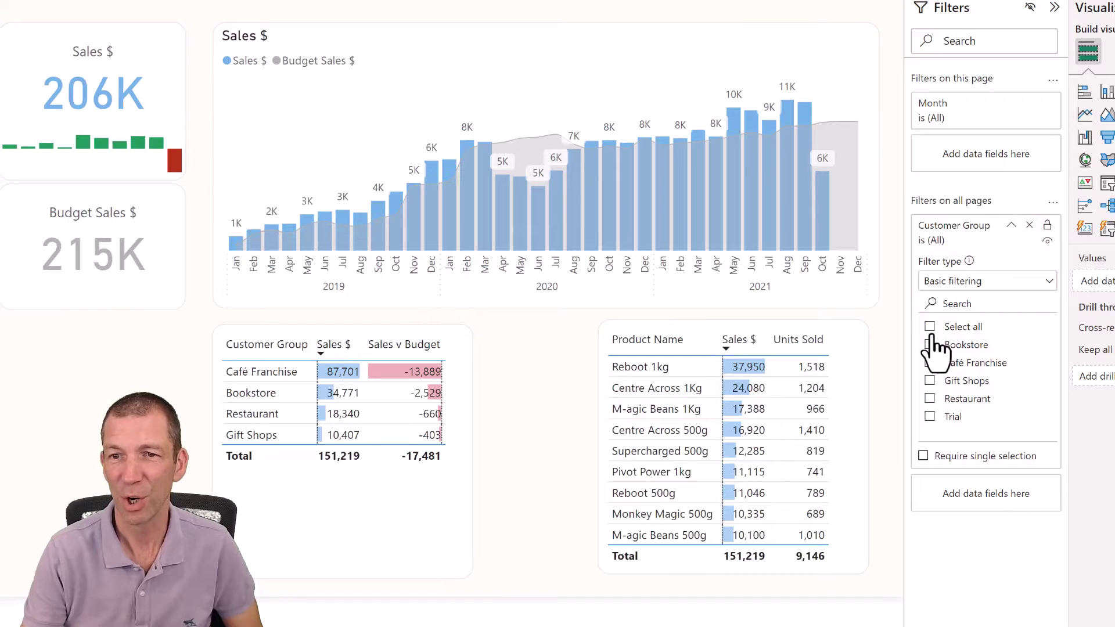
left_click(931, 417)
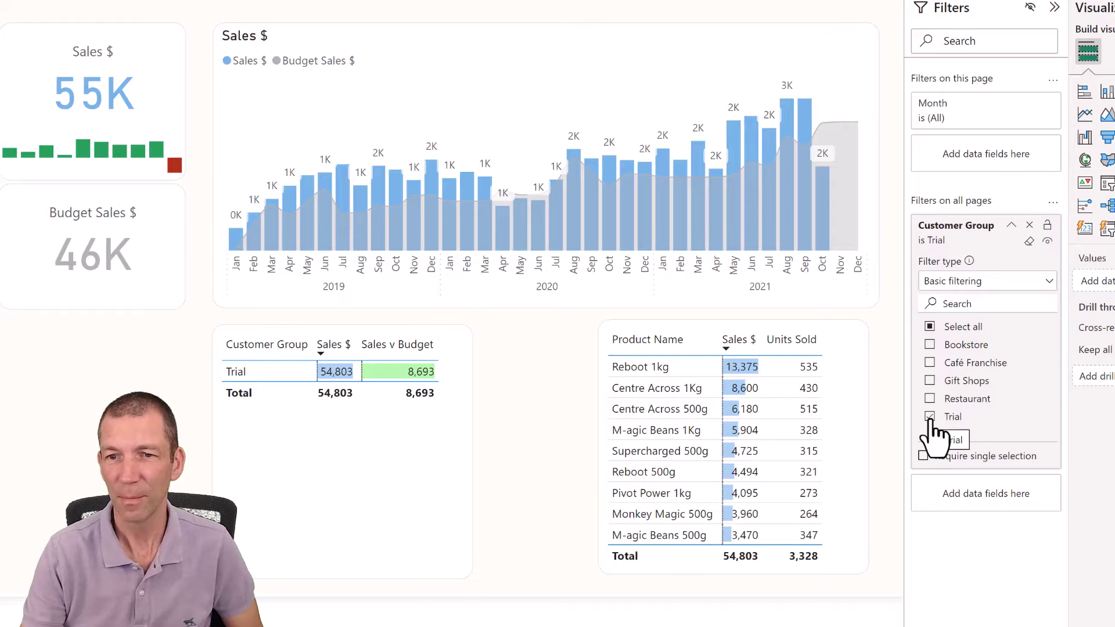
left_click(930, 326)
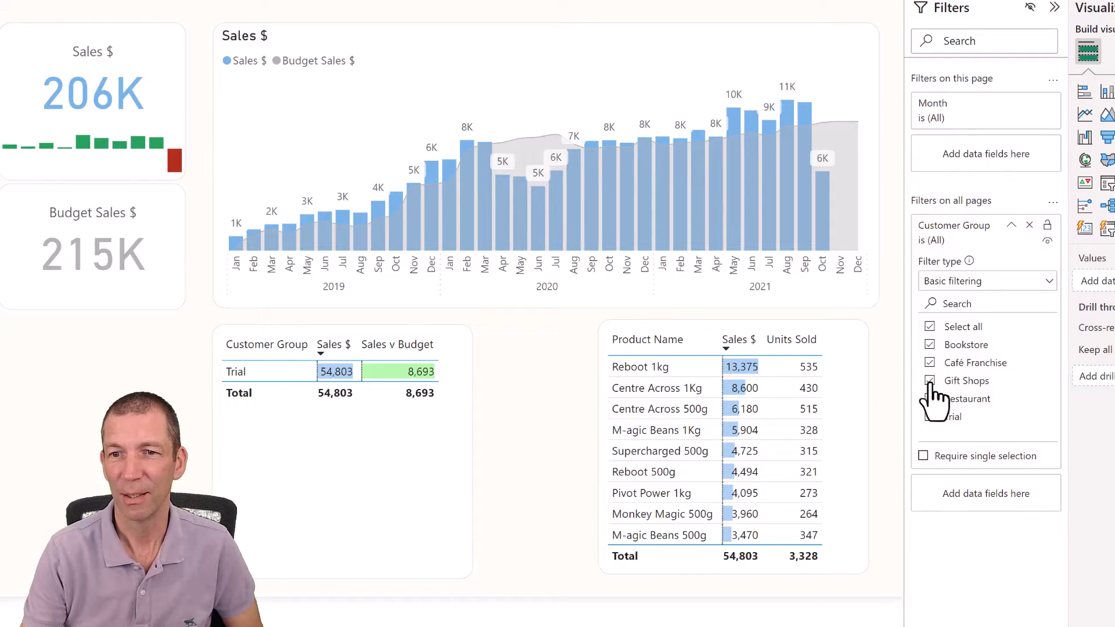
- Exclude Trial from Customer Group, then page through Product Breakdown and IBC to the Trial page
left_click(930, 417)
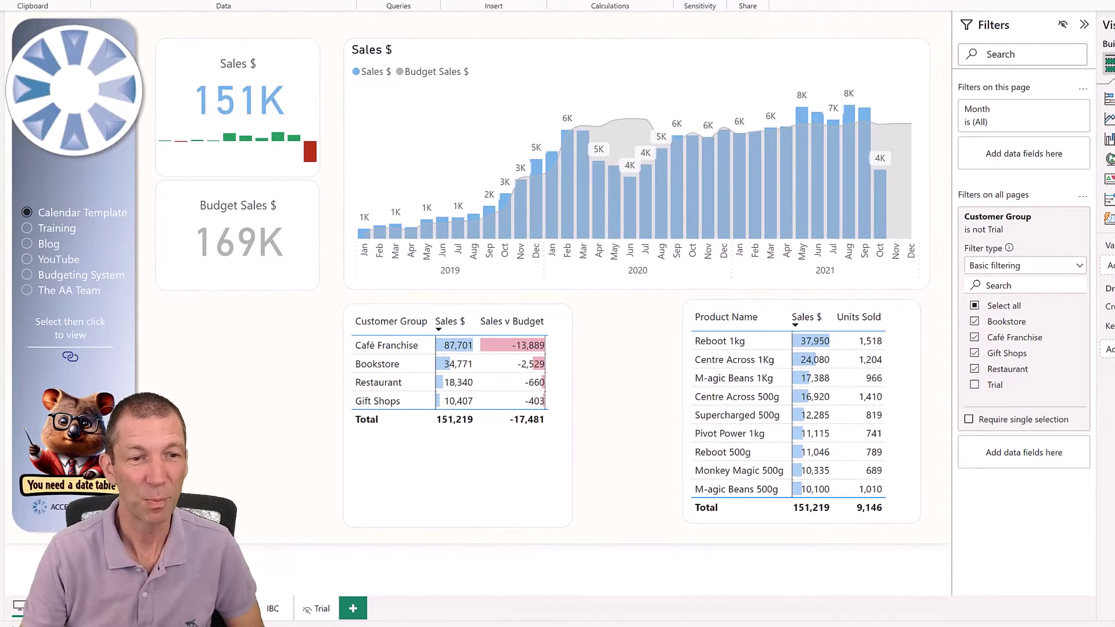
key("ctrl+Page_Down")
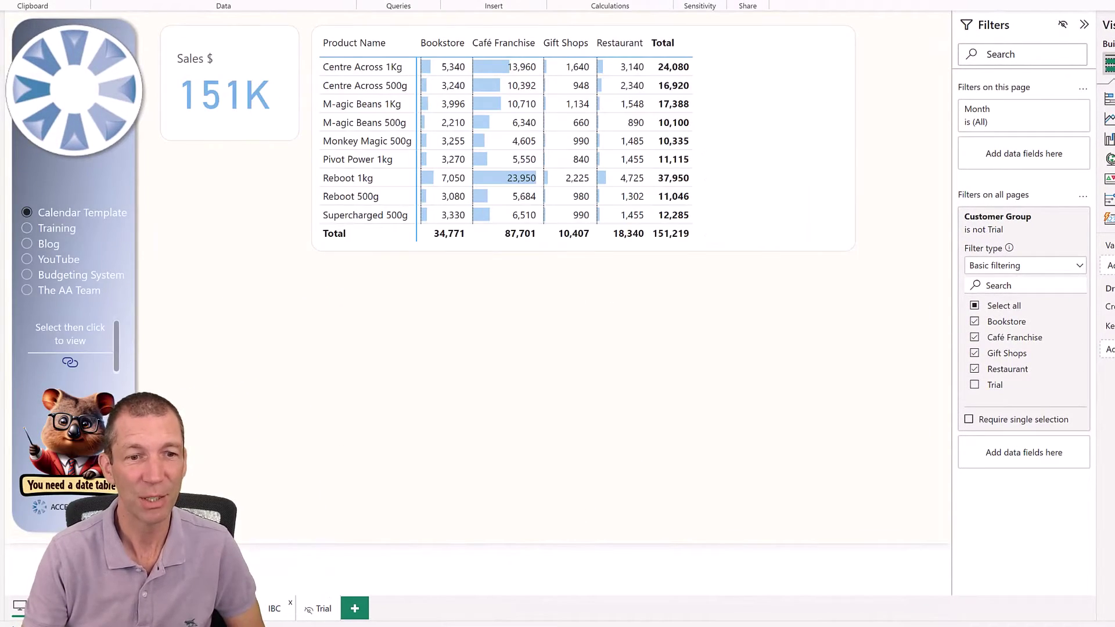
left_click(270, 611)
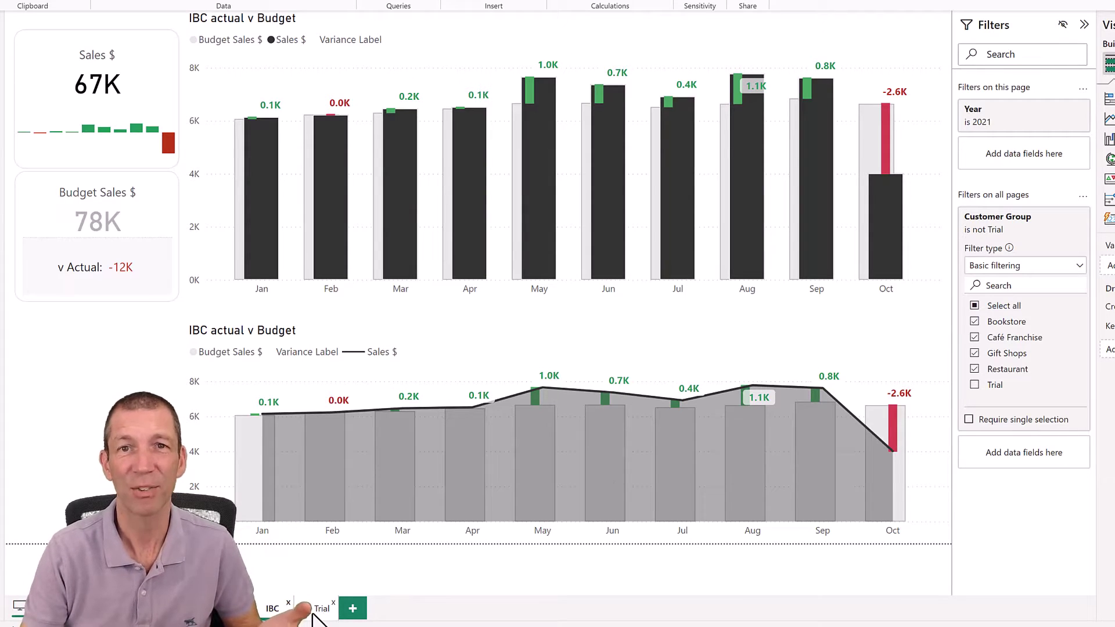
left_click(317, 609)
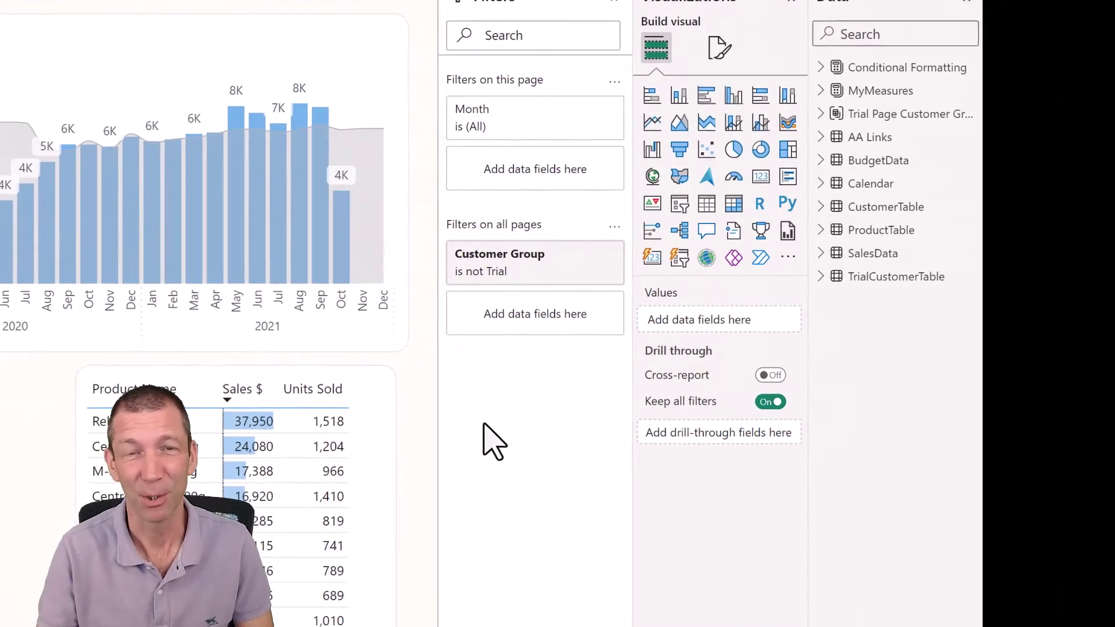
- Add a Trial-page Customer Group filter excluding Trial and remove the all-pages Customer Group filter
mouse_move(540, 281)
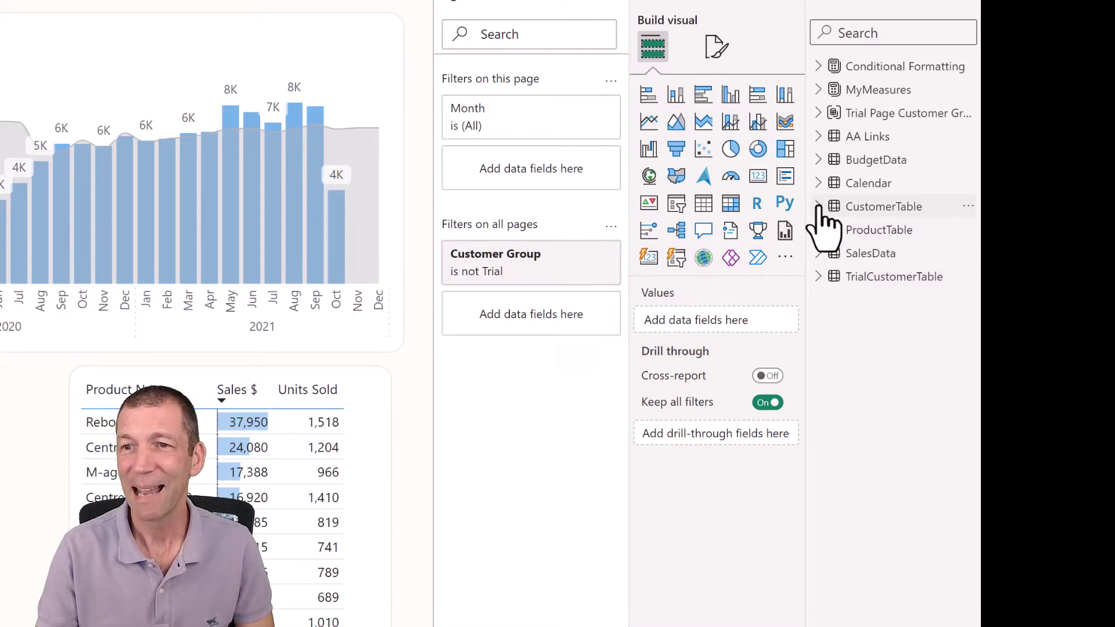
left_click(823, 206)
left_click_drag(903, 301, 501, 181)
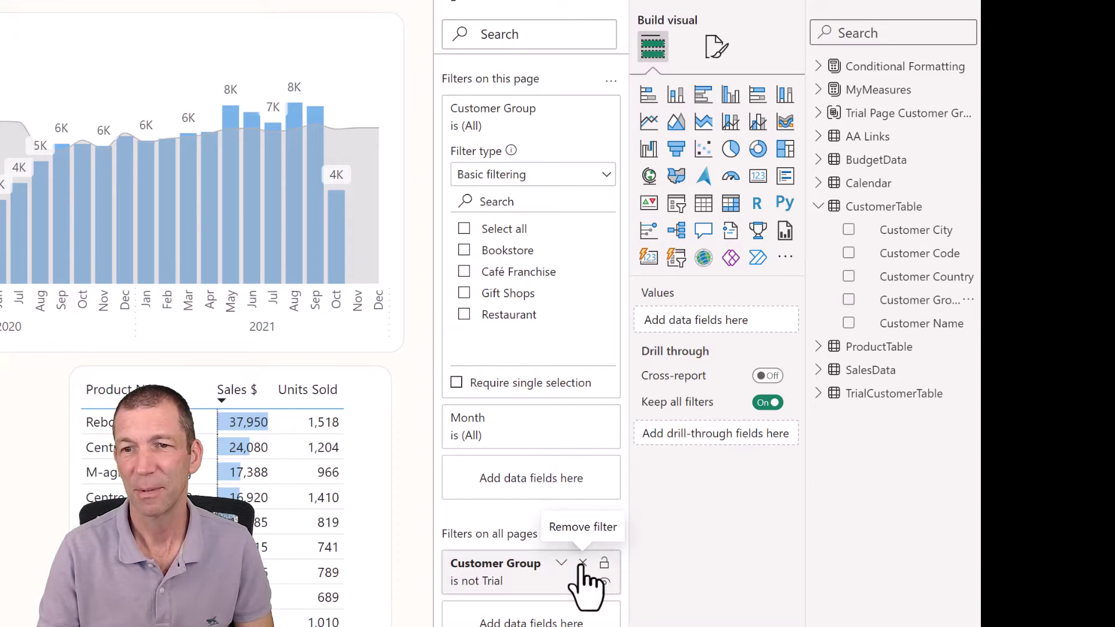
left_click(583, 563)
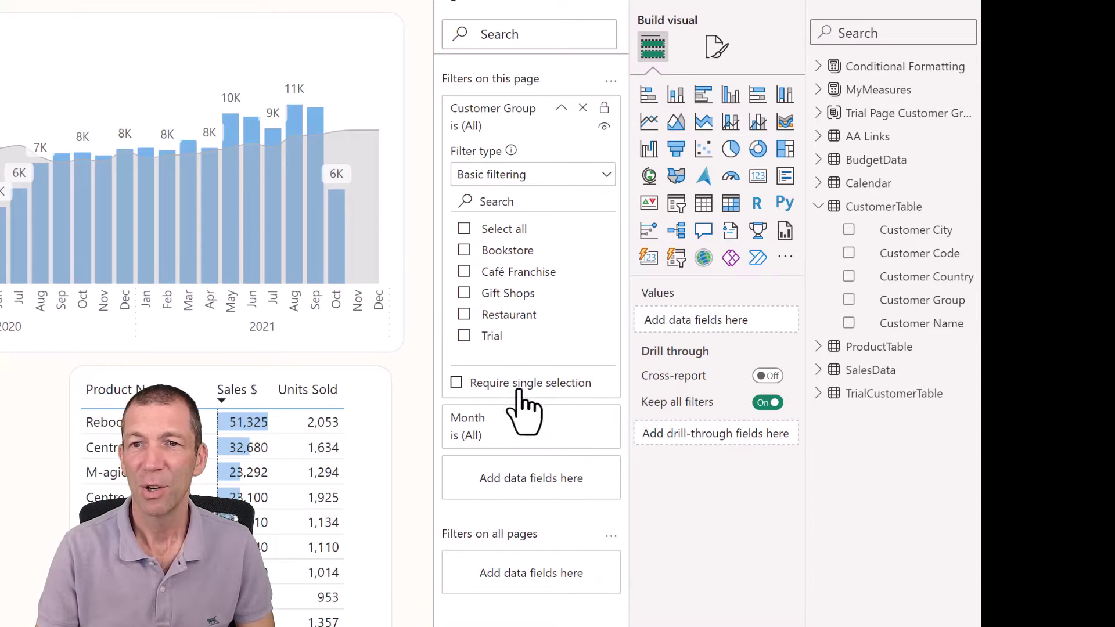
left_click(464, 229)
left_click(464, 335)
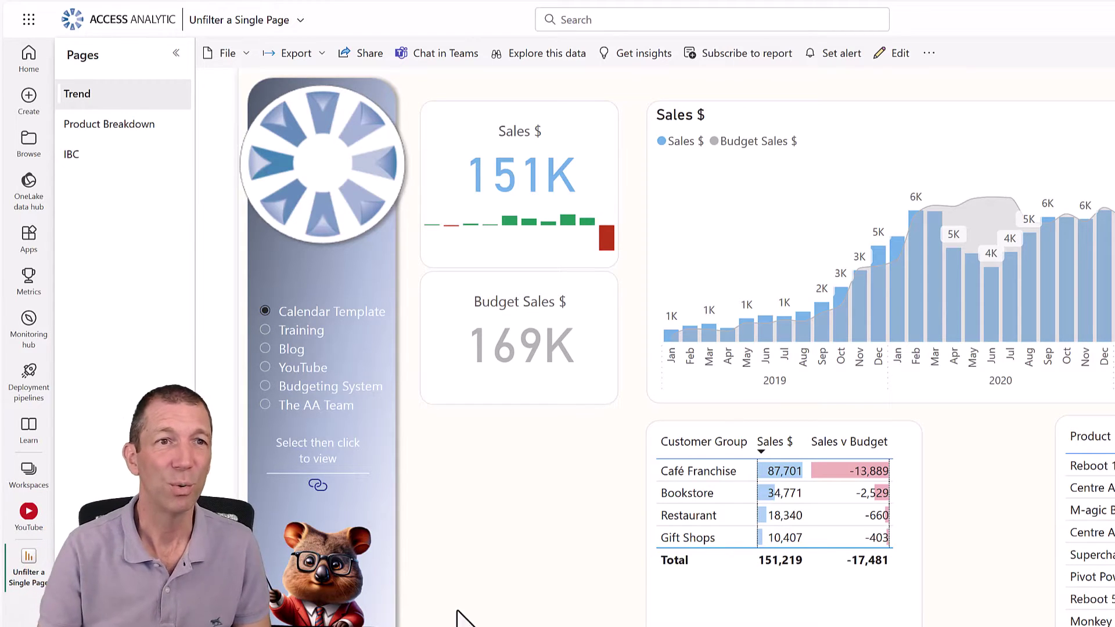
- Save a copy of the report named 'Trial' in the YouTube workspace
left_click(247, 54)
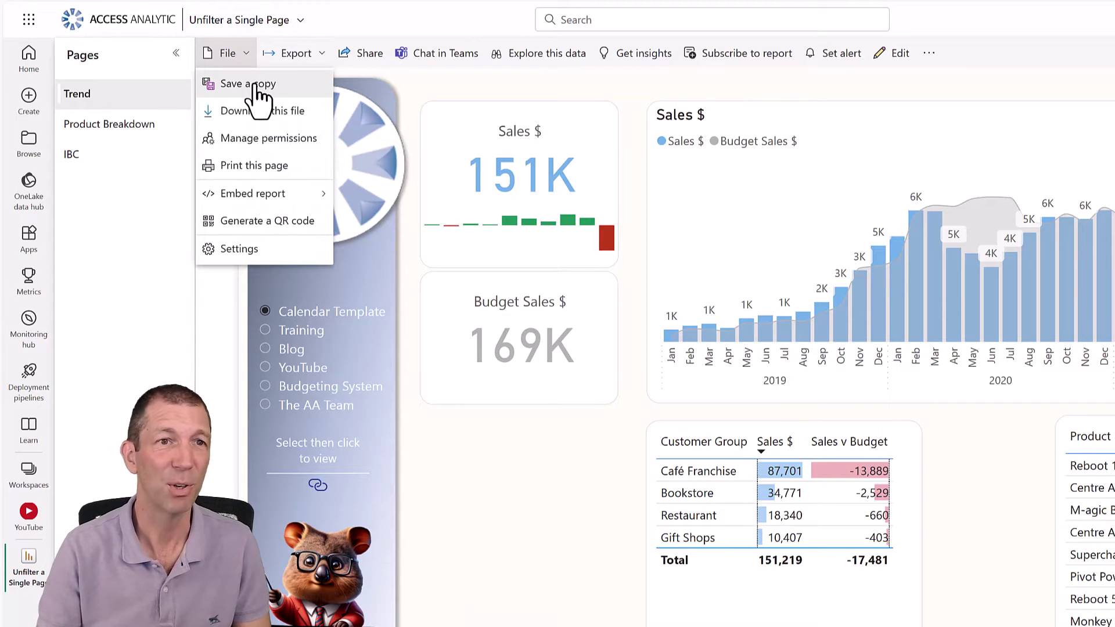
left_click(256, 86)
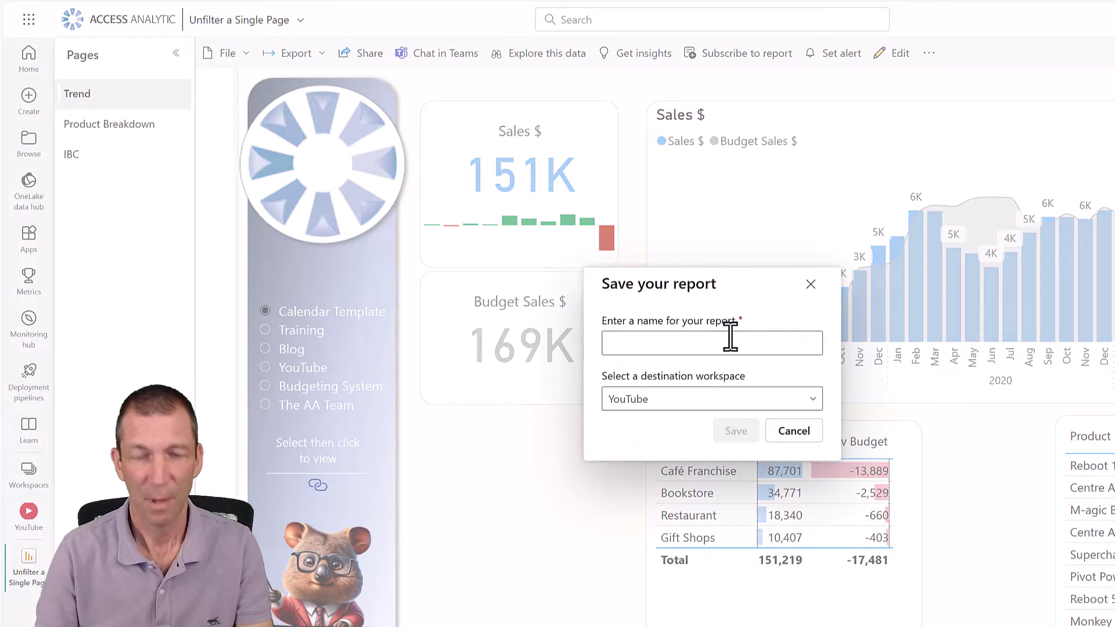
type("Trai")
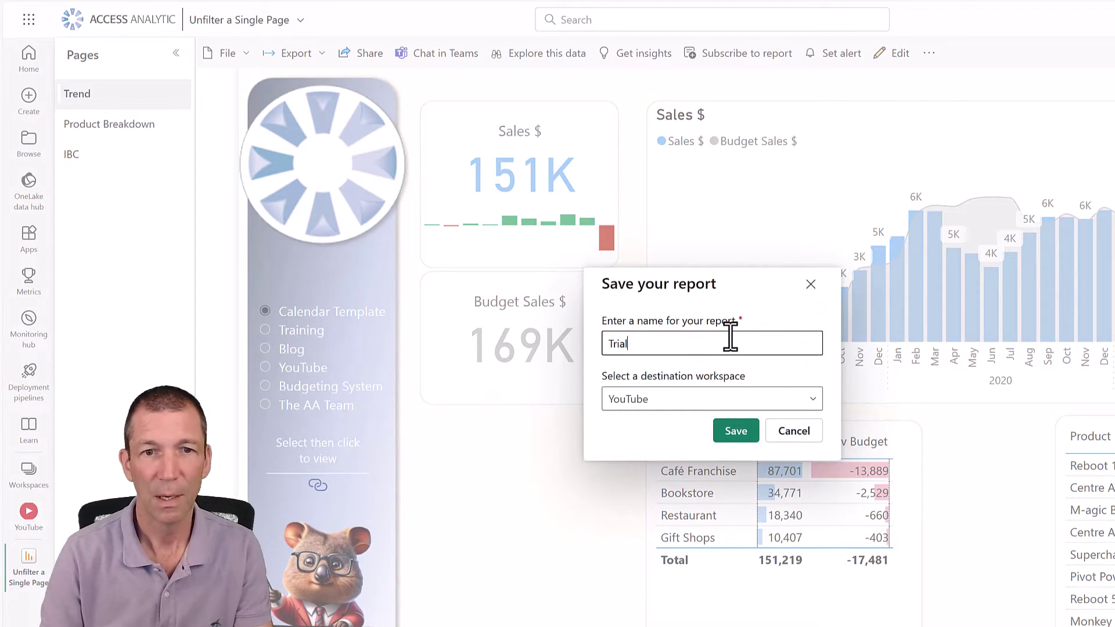
type("l")
left_click(731, 436)
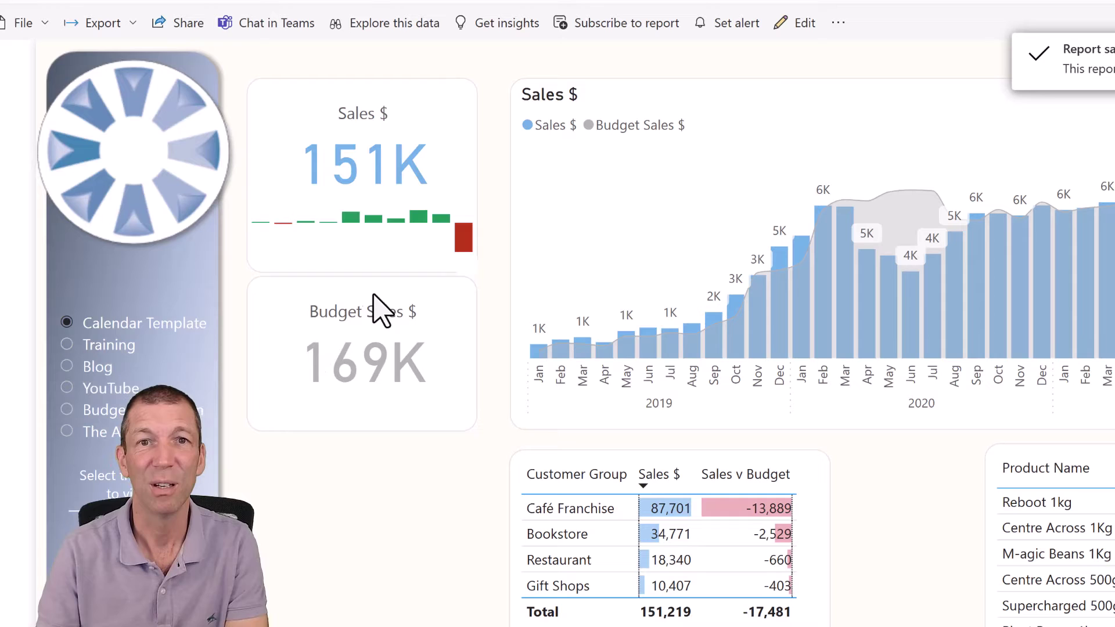
- In edit mode, narrow the Customer Group filter to Trial only, giving 55K sales against 46K budget
left_click(802, 23)
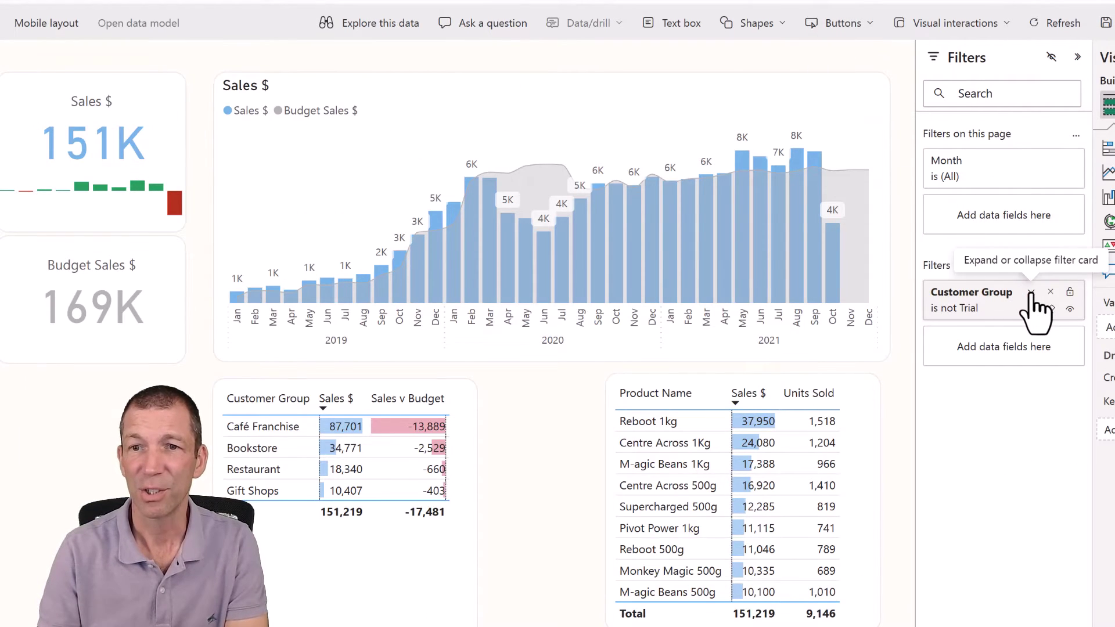
left_click(1031, 293)
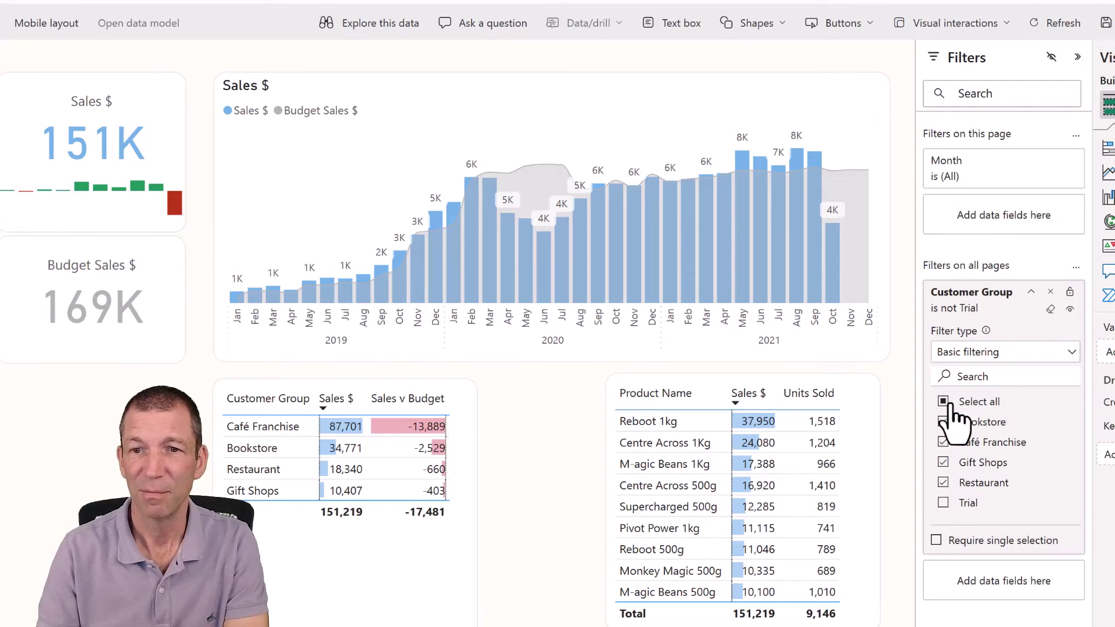
left_click(953, 409)
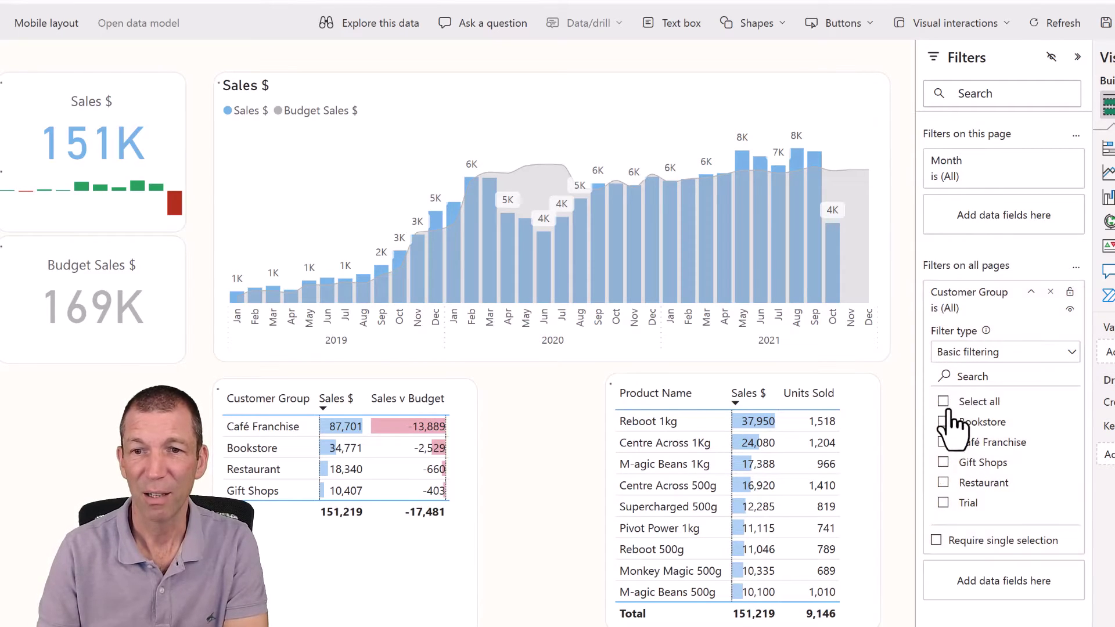
left_click(943, 503)
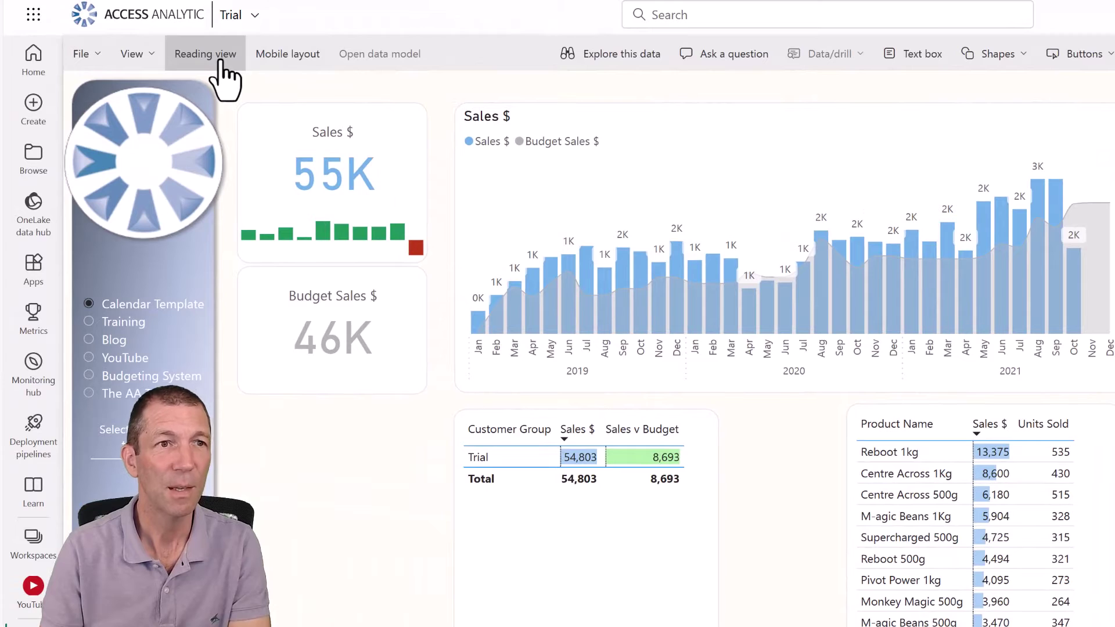
- Save the Trial report's filter changes and begin creating an app from the YouTube workspace
left_click(221, 61)
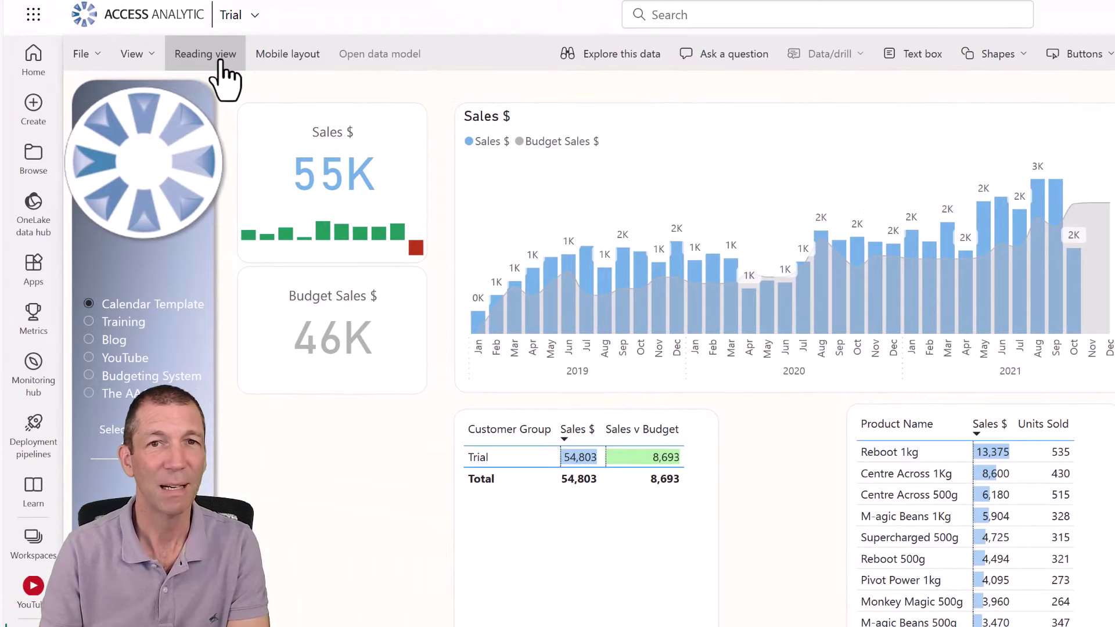
left_click(963, 473)
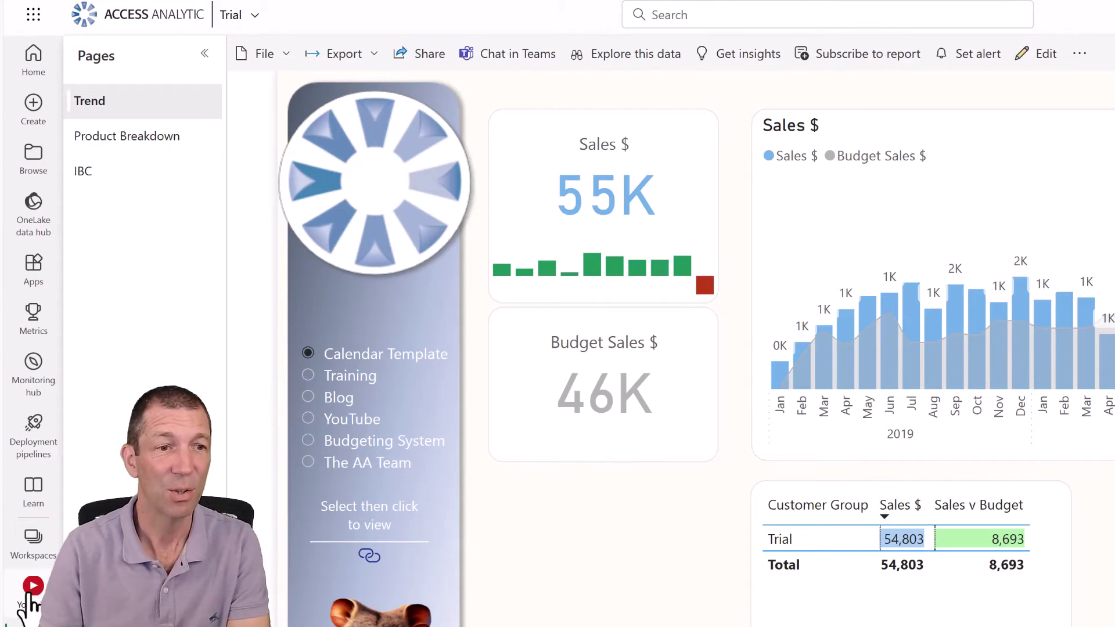
left_click(28, 598)
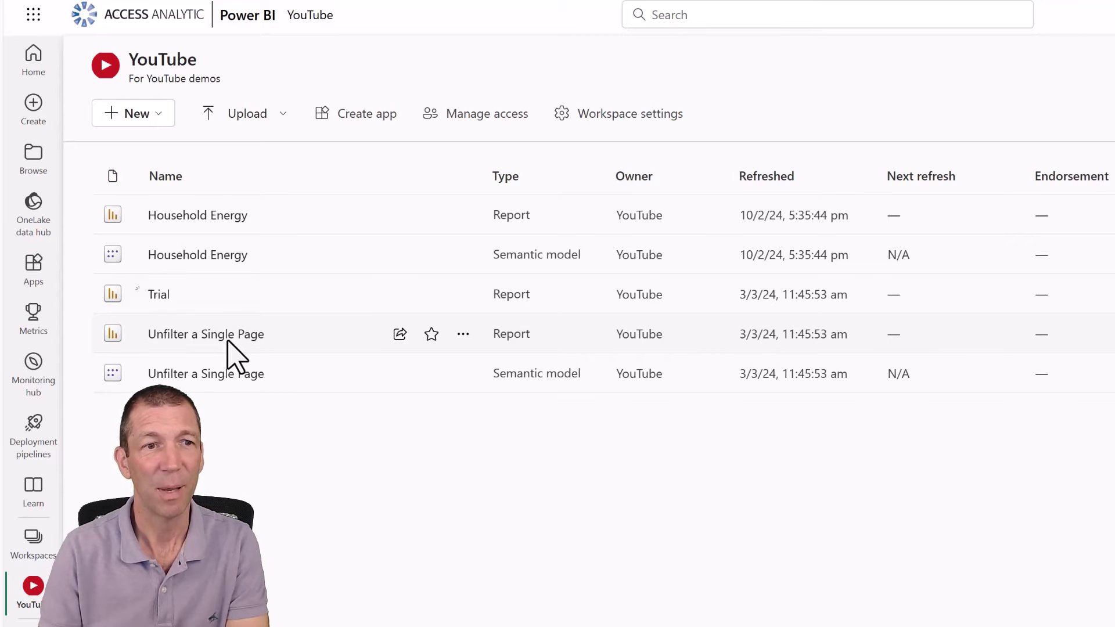
left_click(372, 115)
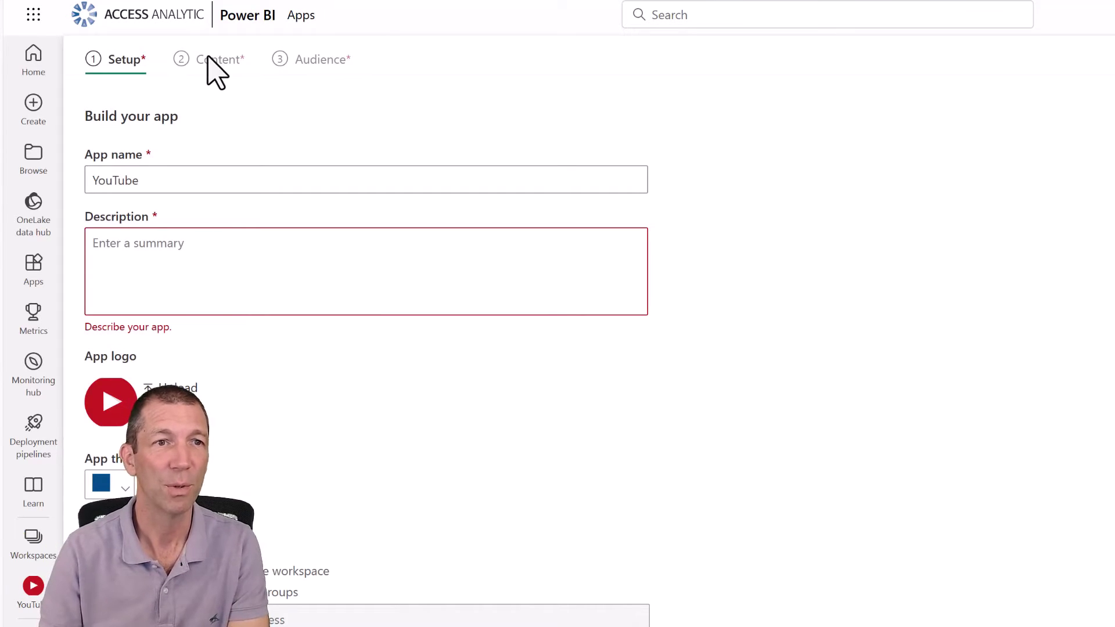
- Publish the YouTube app with description 'Demo' and its reports added, then open it
left_click(401, 276)
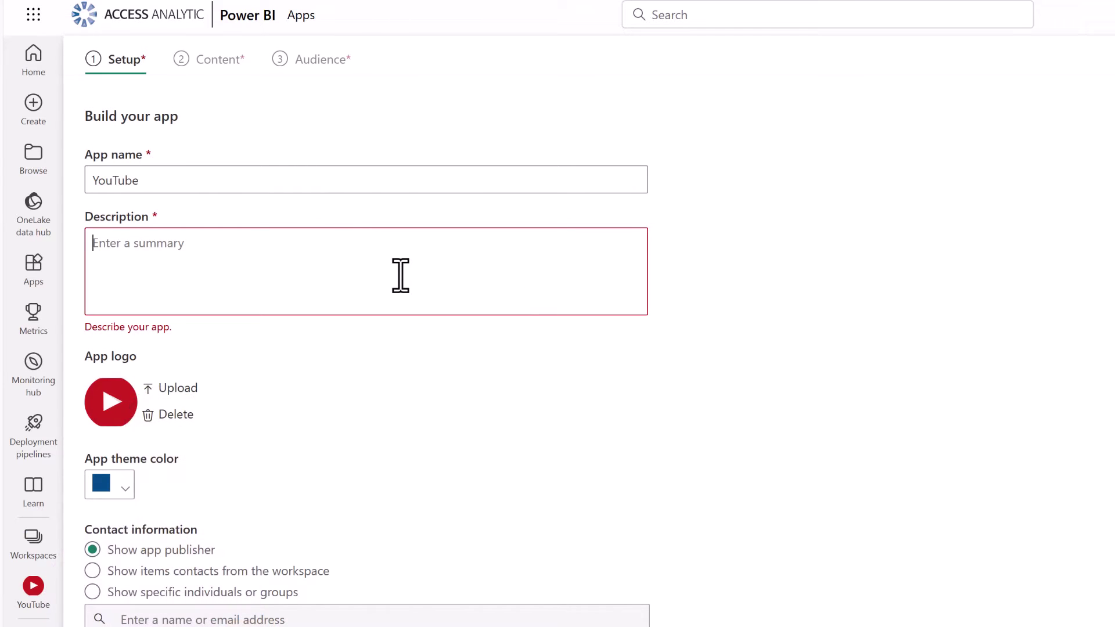
type("Demo")
left_click(109, 485)
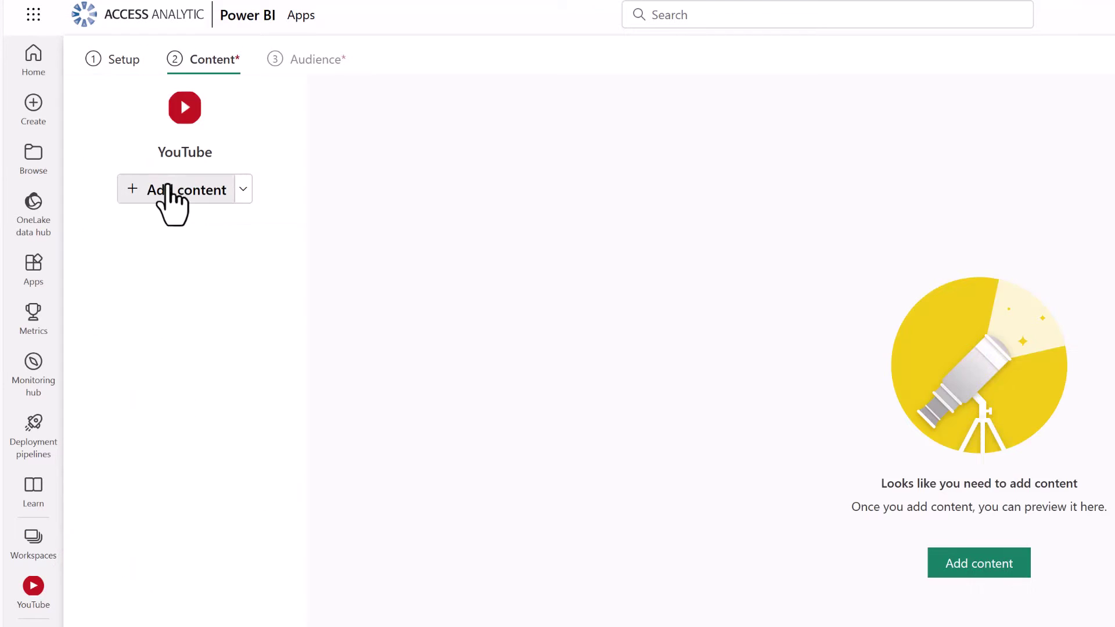
left_click(174, 190)
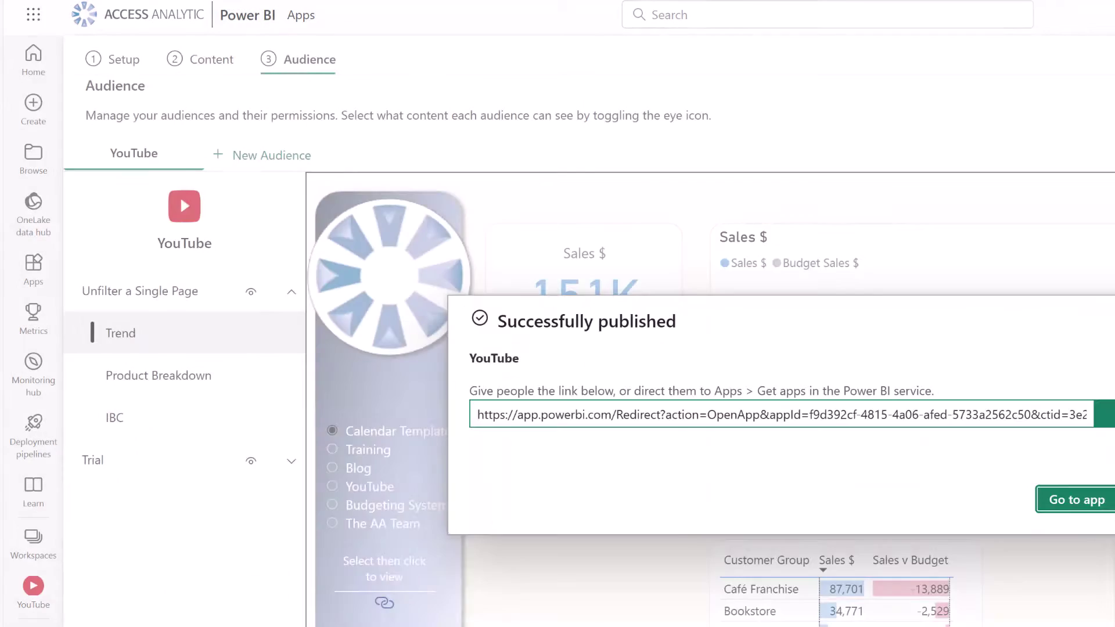
left_click(1077, 500)
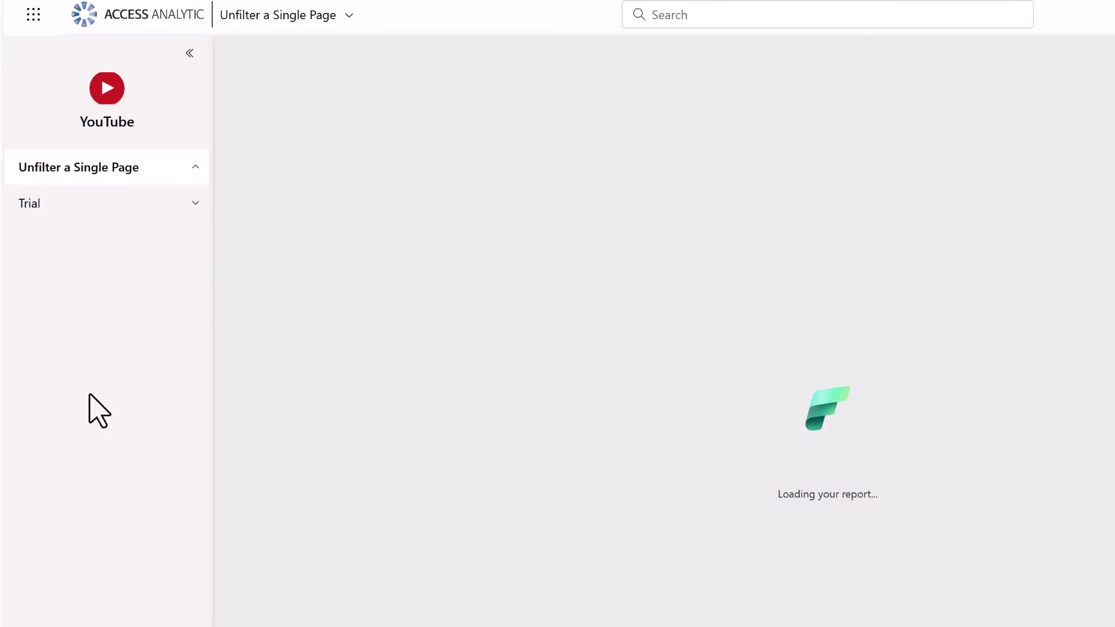
- Browse the app's page list and expand Trial to show Trend, Product Breakdown and IBC
key("Up")
key("Up")
key("Up")
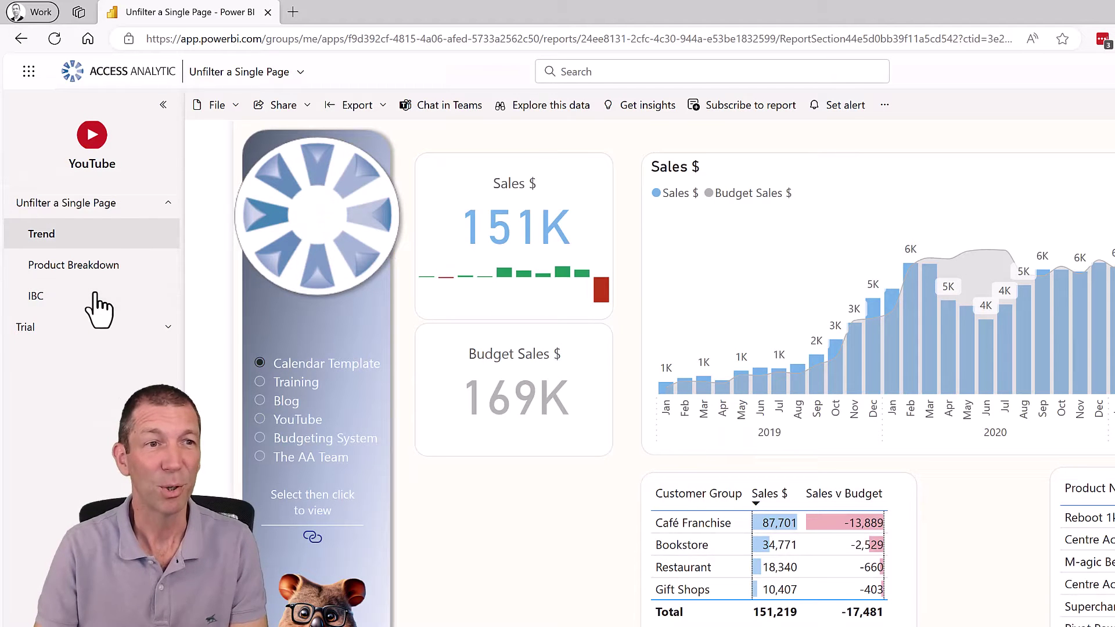
key("Down")
key("Down")
key("Down")
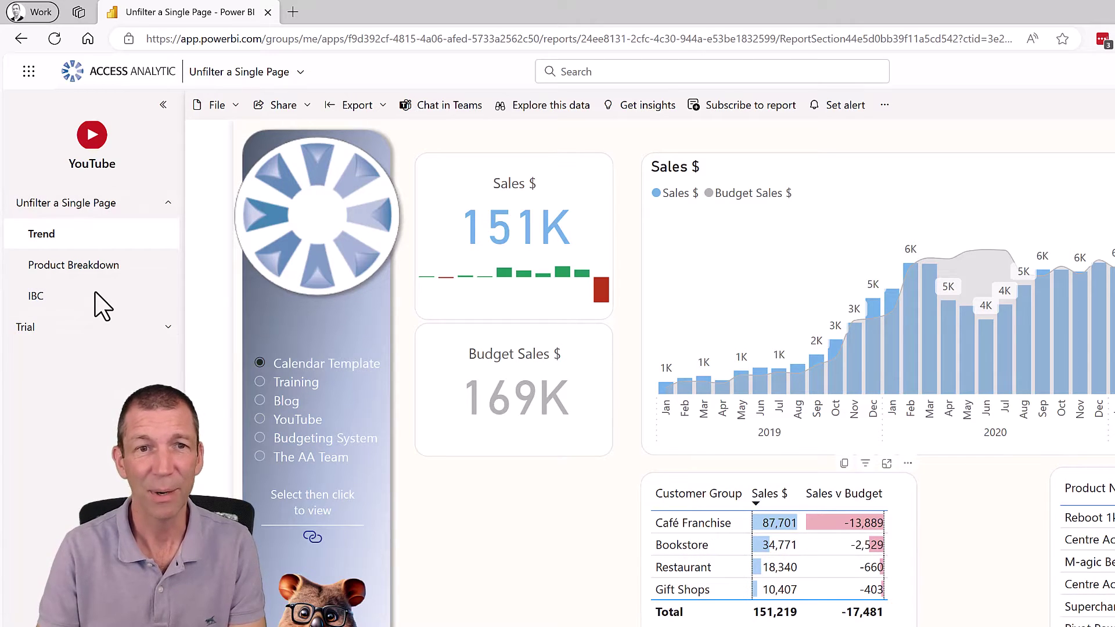
left_click(129, 338)
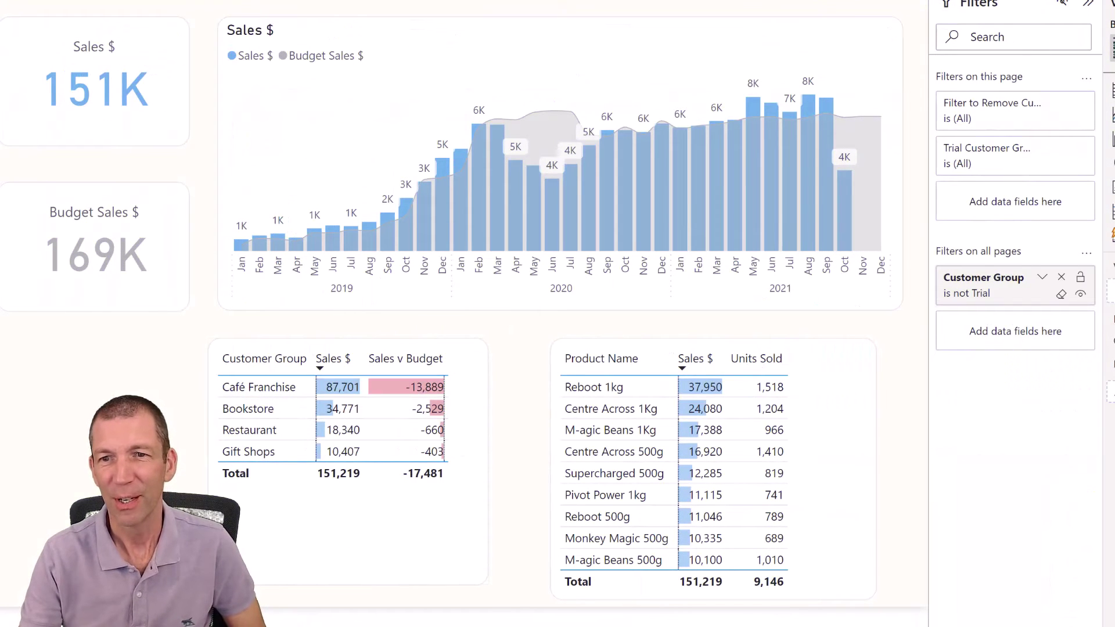
- Inspect the Customer Group filter card, then view the model with the Trial Page Customer Group Override group
left_click(1043, 277)
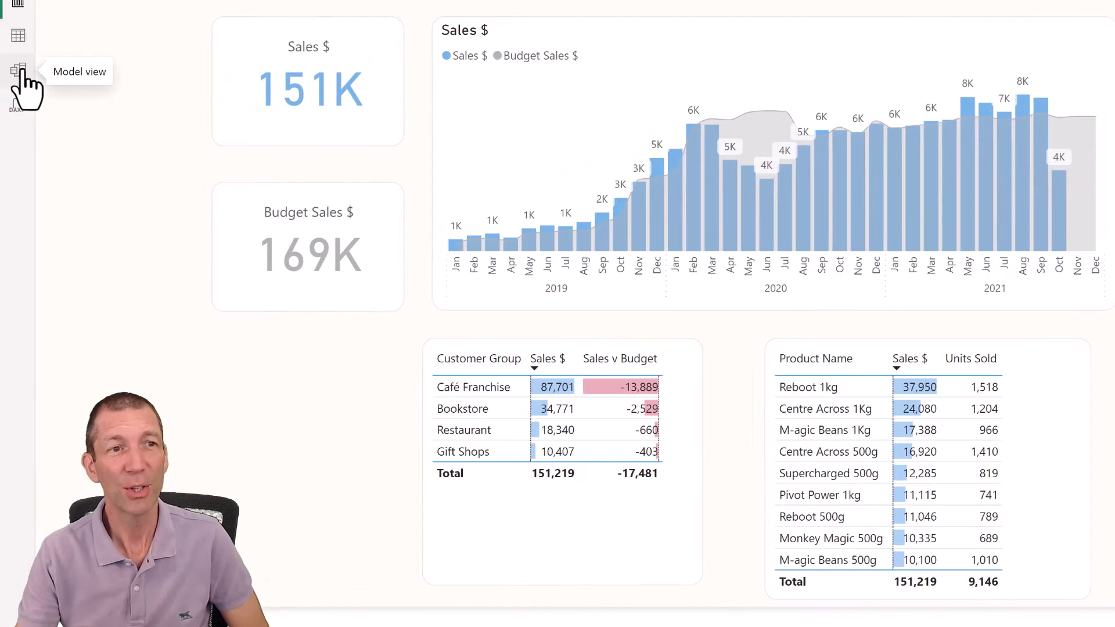
left_click(19, 70)
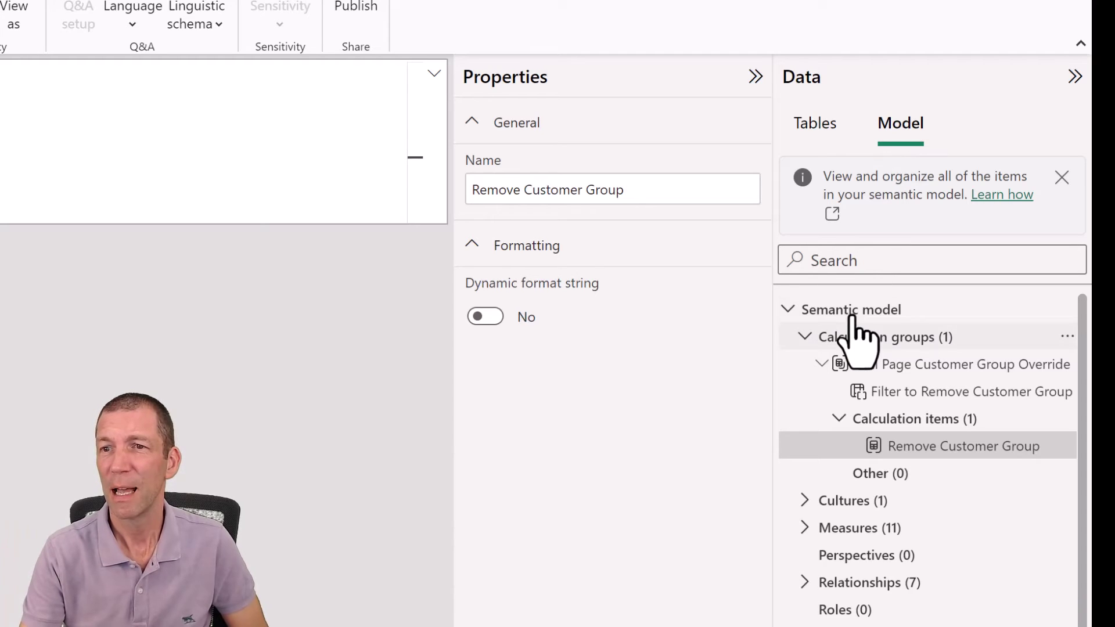
- Review the Remove Customer Group item's DAX: CALCULATE(SELECTEDMEASURE(), REMOVEFILTERS(CustomerTable[Customer Group]))
right_click(863, 337)
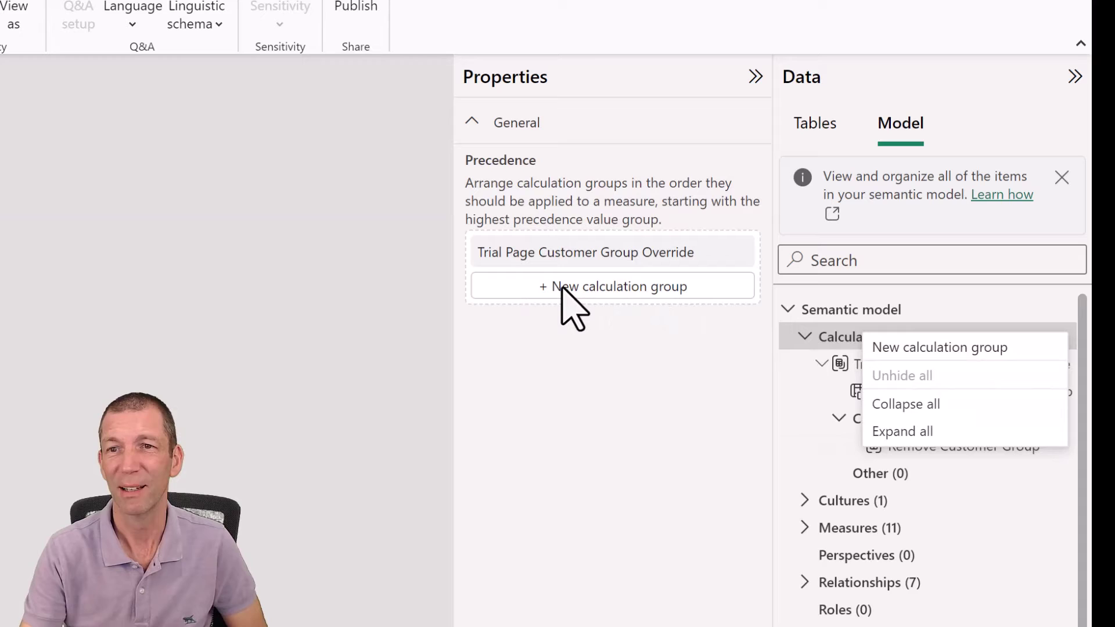
left_click(861, 474)
left_click(911, 419)
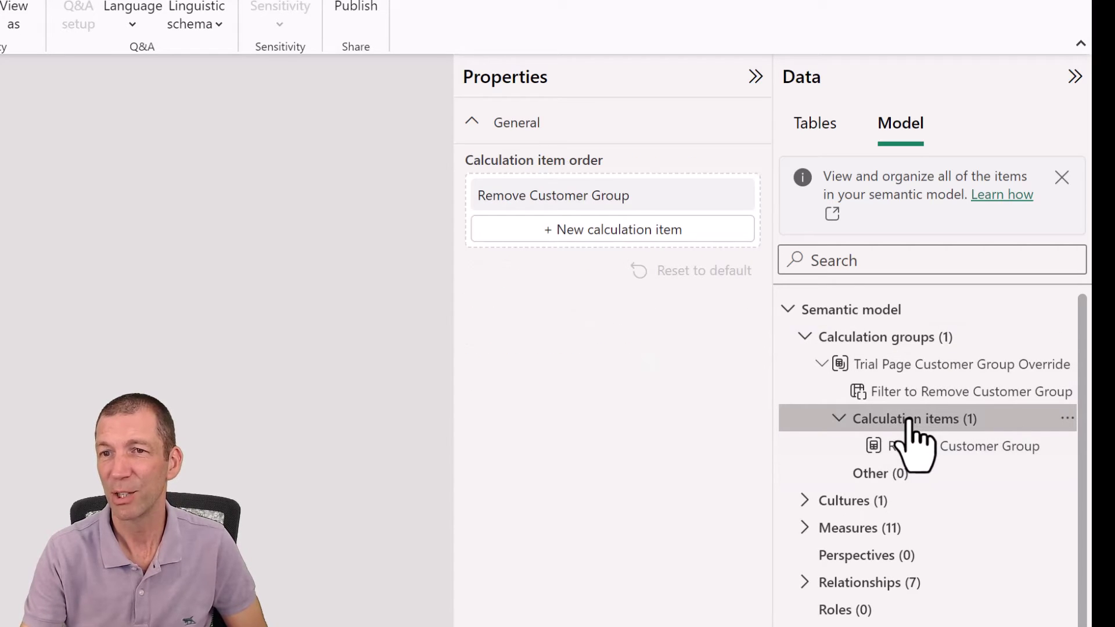
right_click(911, 420)
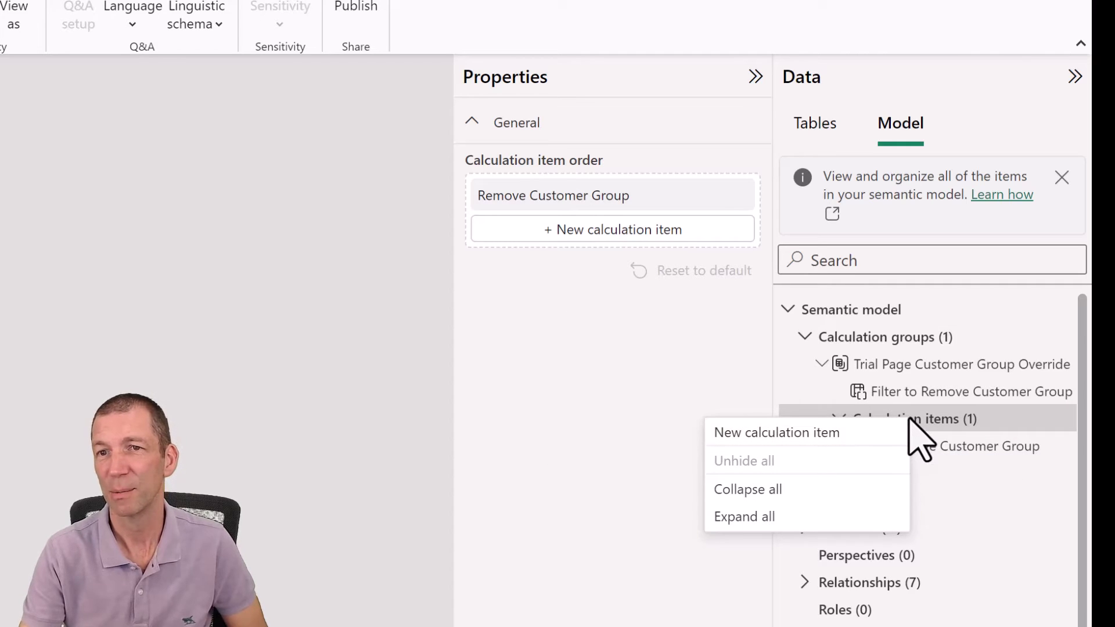
left_click(972, 455)
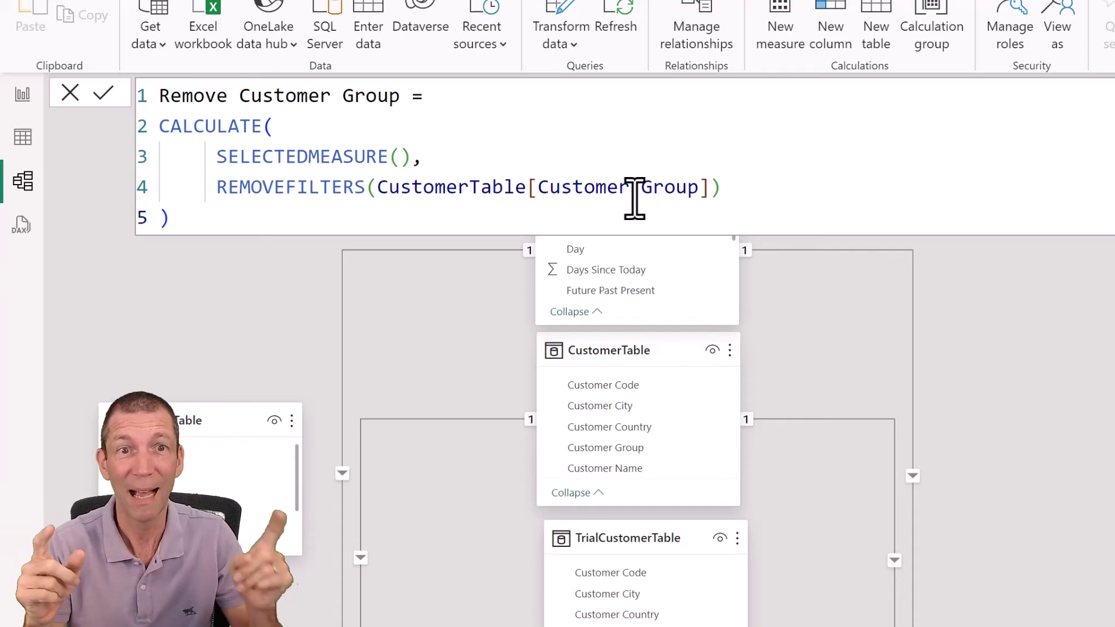
- On the report page, filter the page to the Remove Customer Group item, so each group shows 206,022
left_click(22, 94)
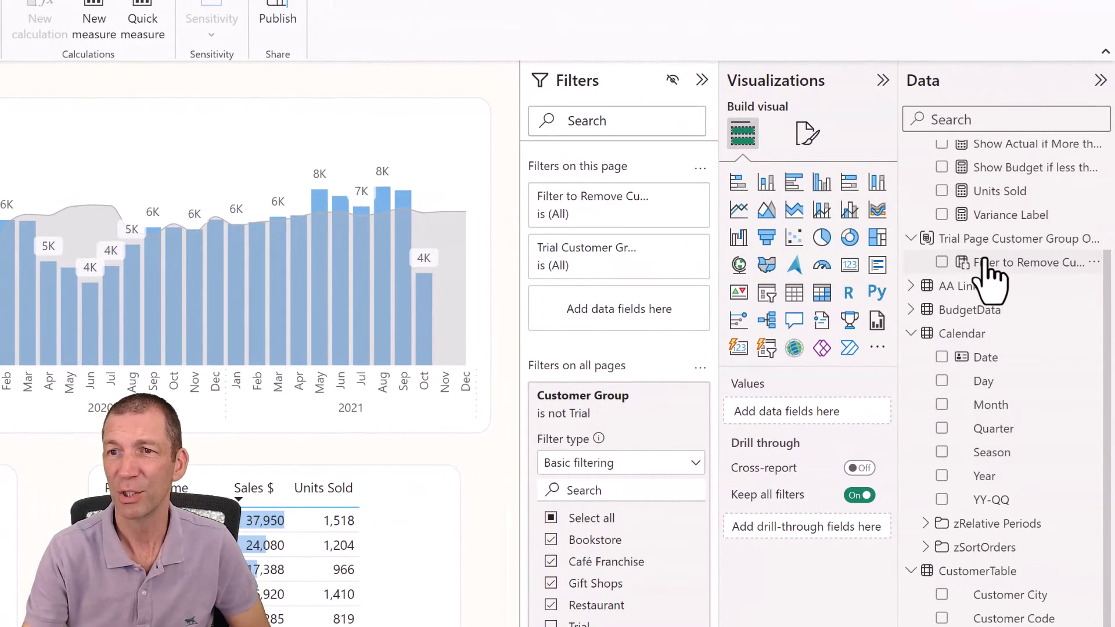
left_click_drag(1001, 266, 621, 325)
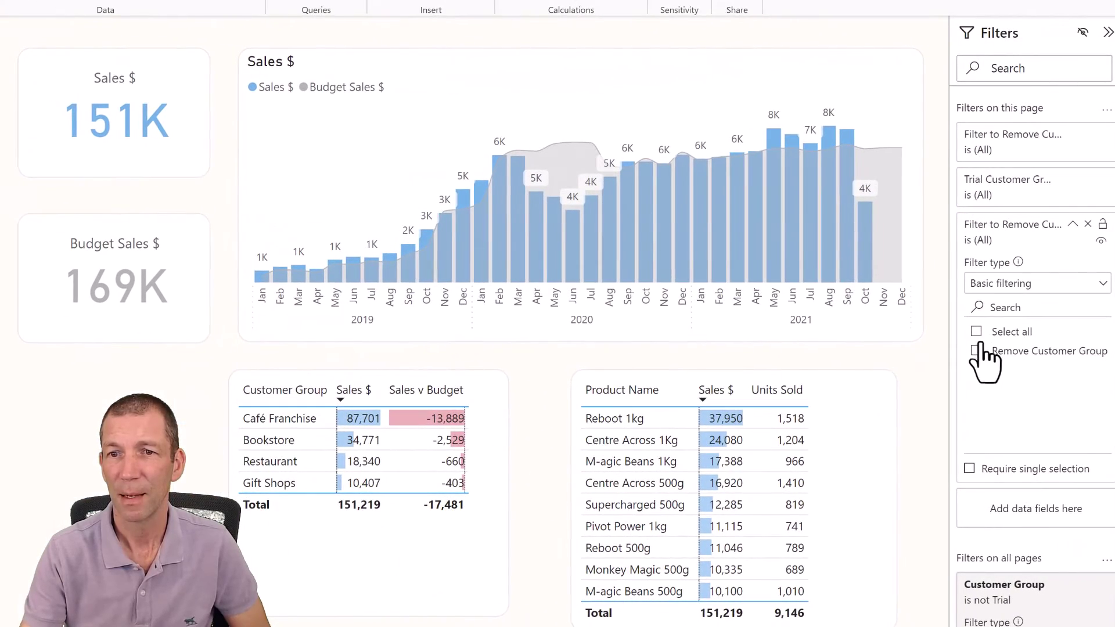
left_click(826, 384)
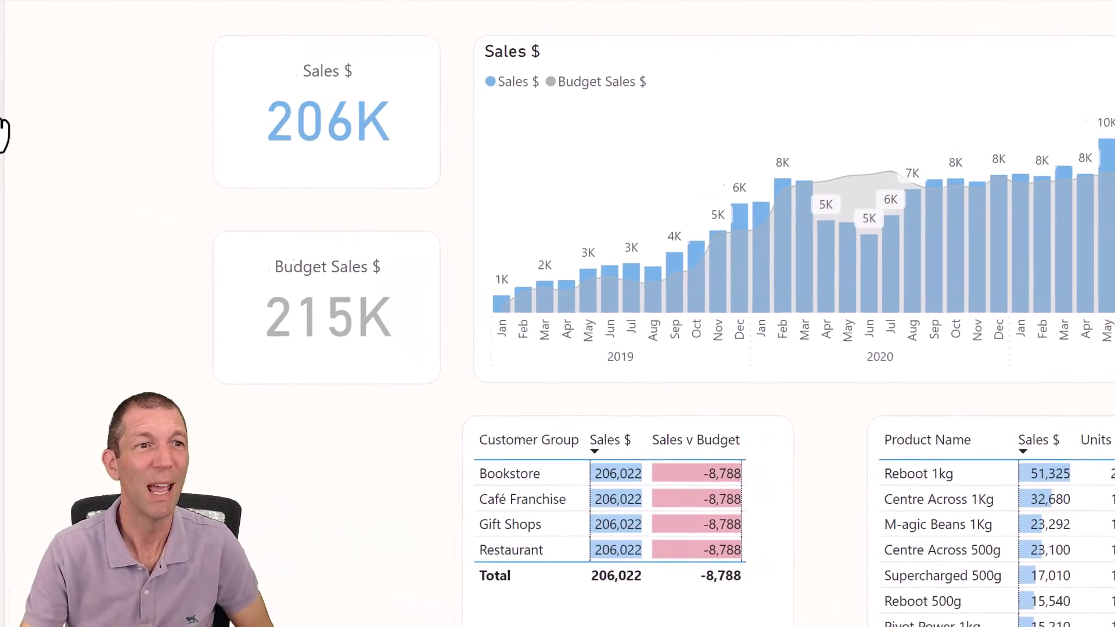
left_click(23, 100)
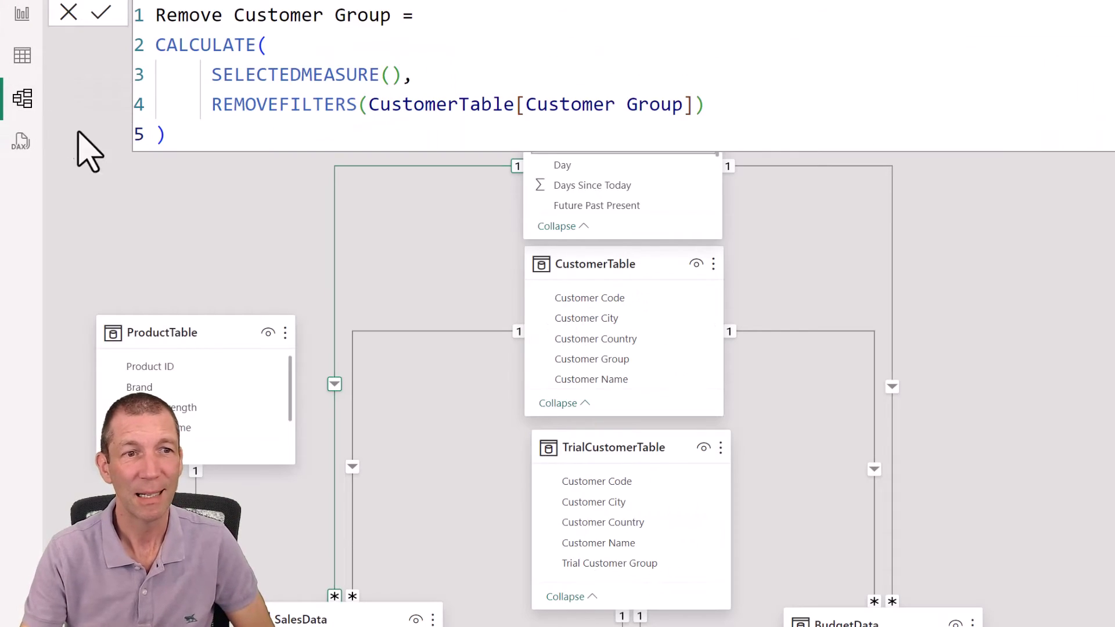
left_click_drag(604, 444, 582, 435)
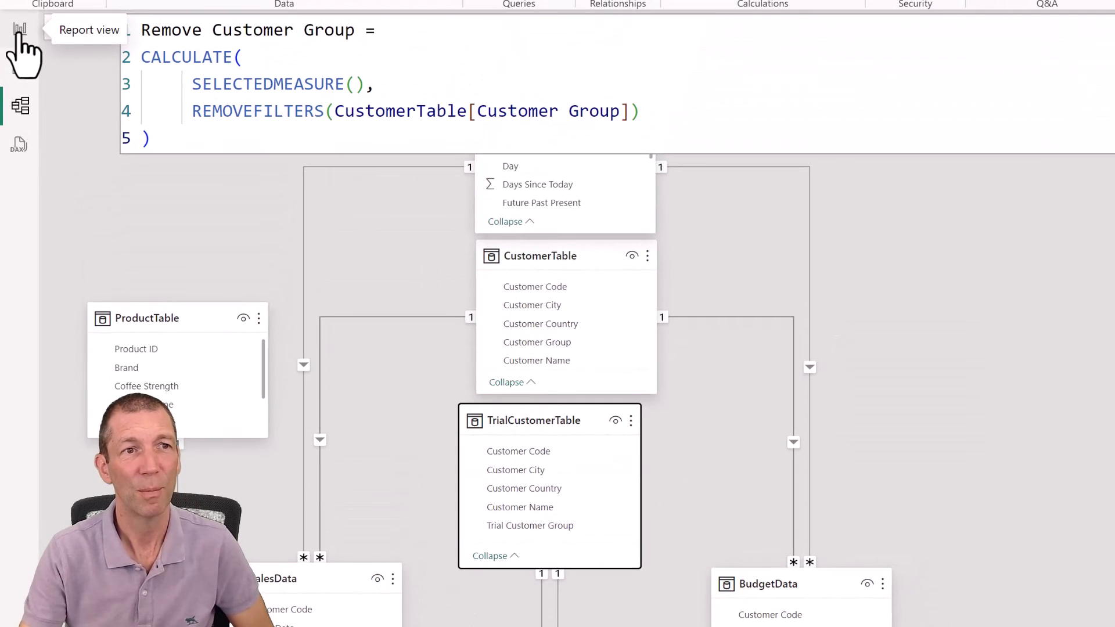
- Add a Trial Customer Group page filter limited to Trial, so sales drop to 54,803
left_click(21, 31)
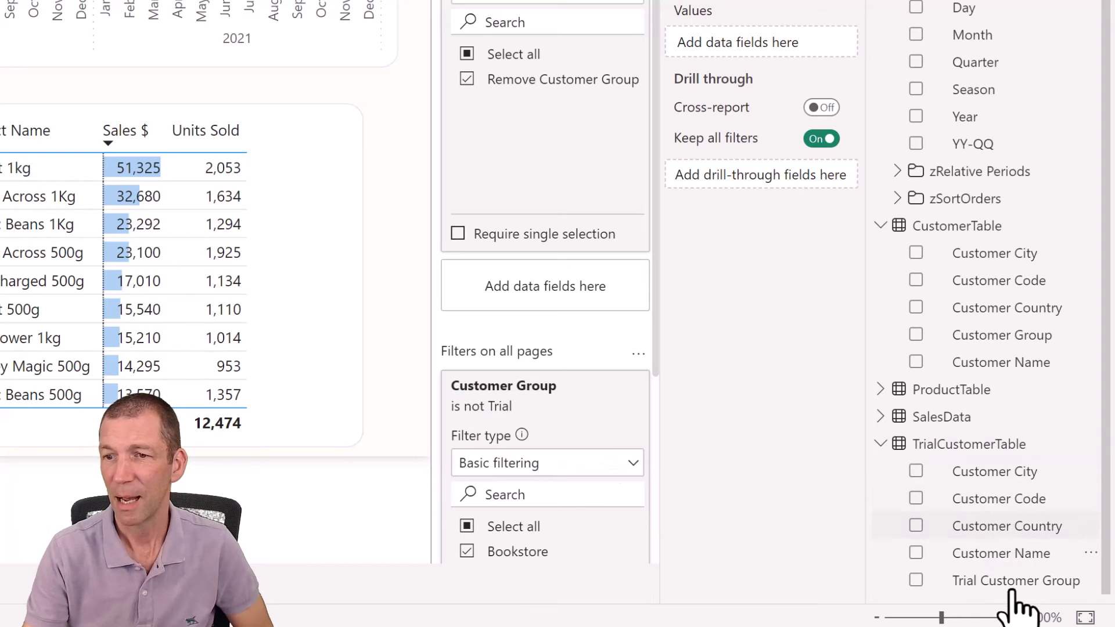
left_click_drag(1015, 581, 993, 189)
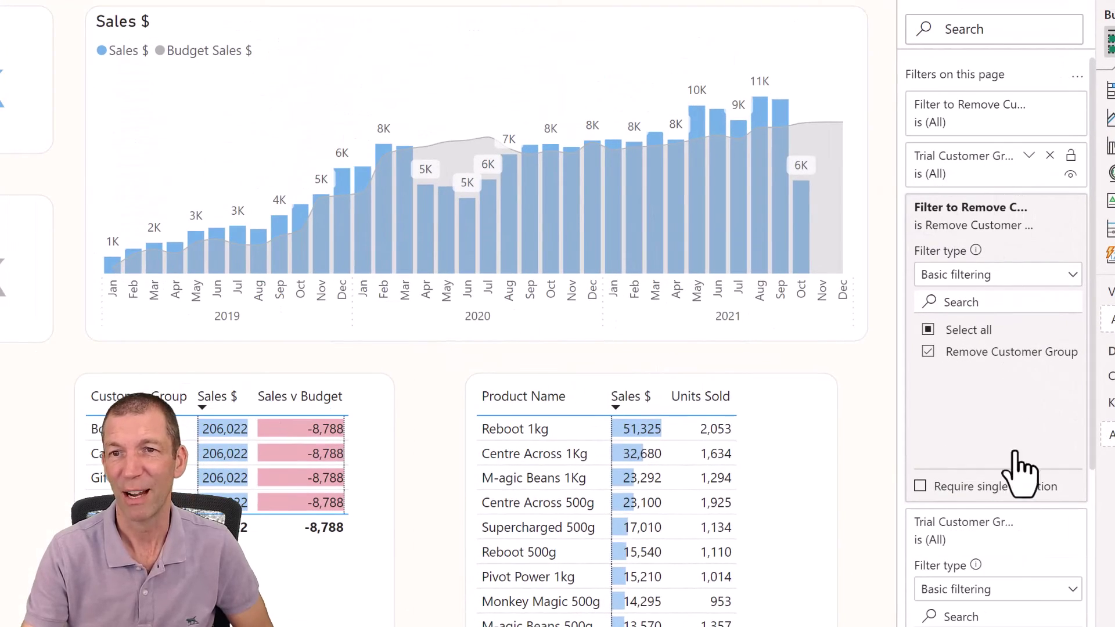
scroll(1032, 592, "down", 4)
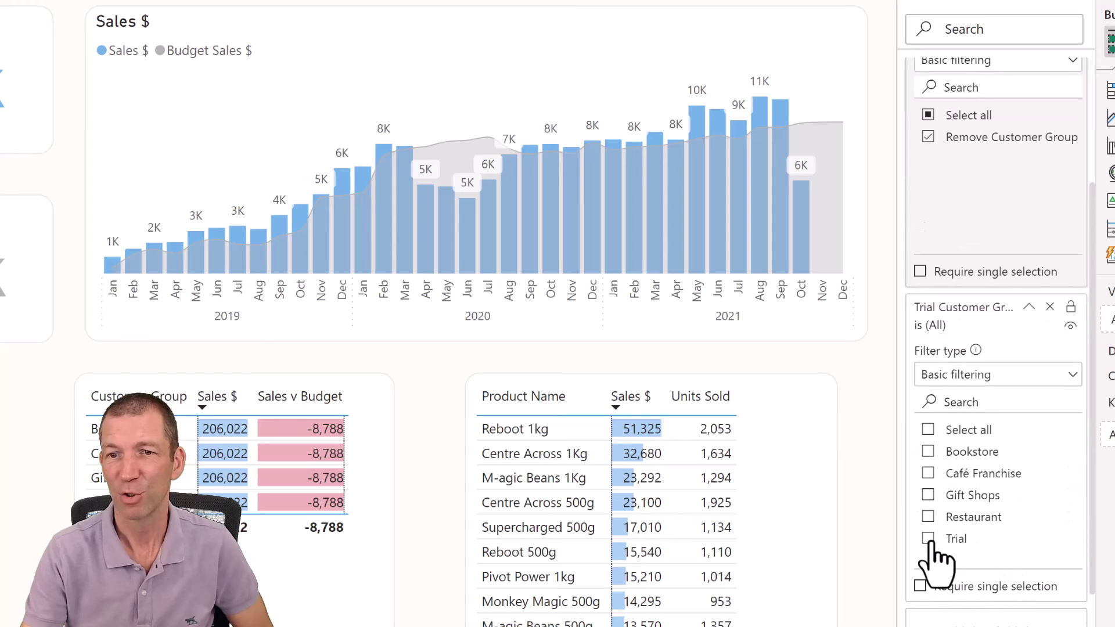
left_click(928, 539)
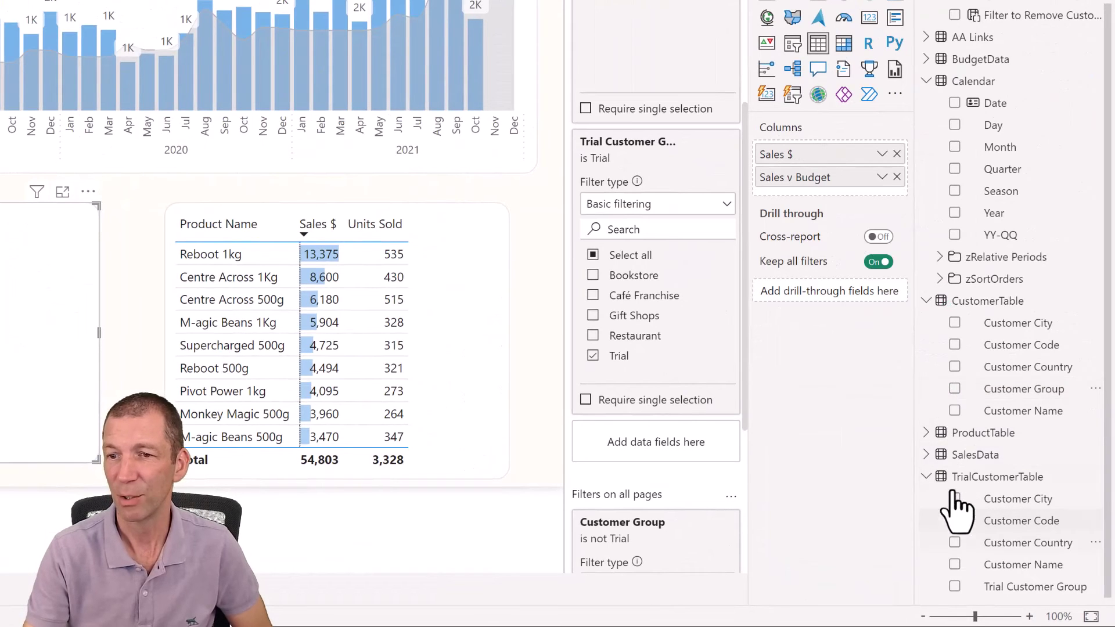
- Add Trial Customer Group (as first column) and Customer Name to the table, then enlarge it to show Sales v Budget
left_click(955, 586)
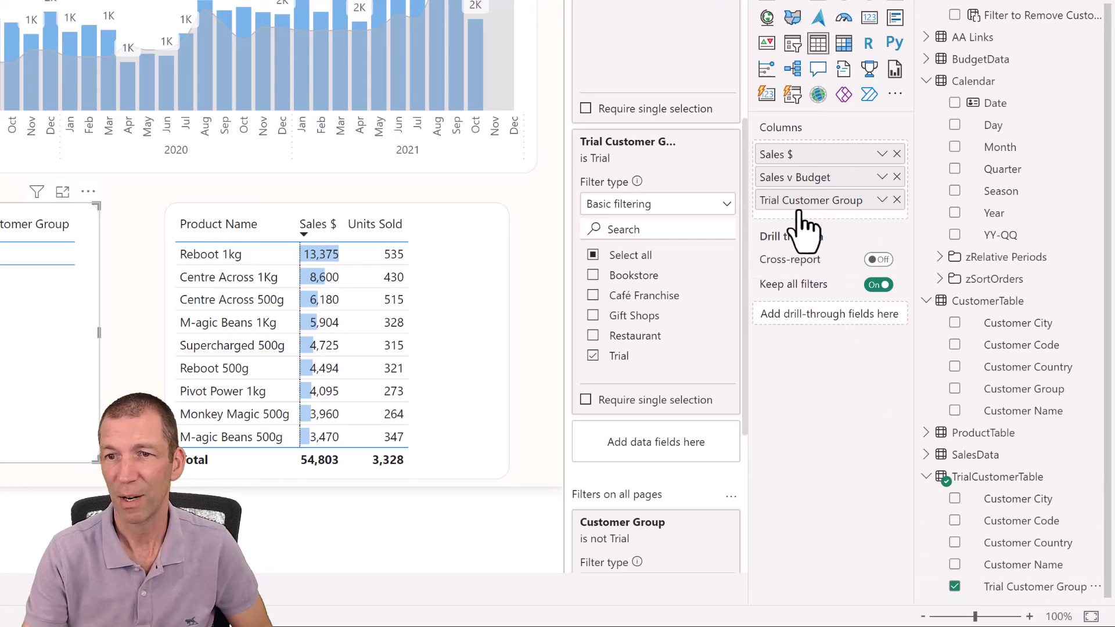
left_click_drag(798, 178, 809, 154)
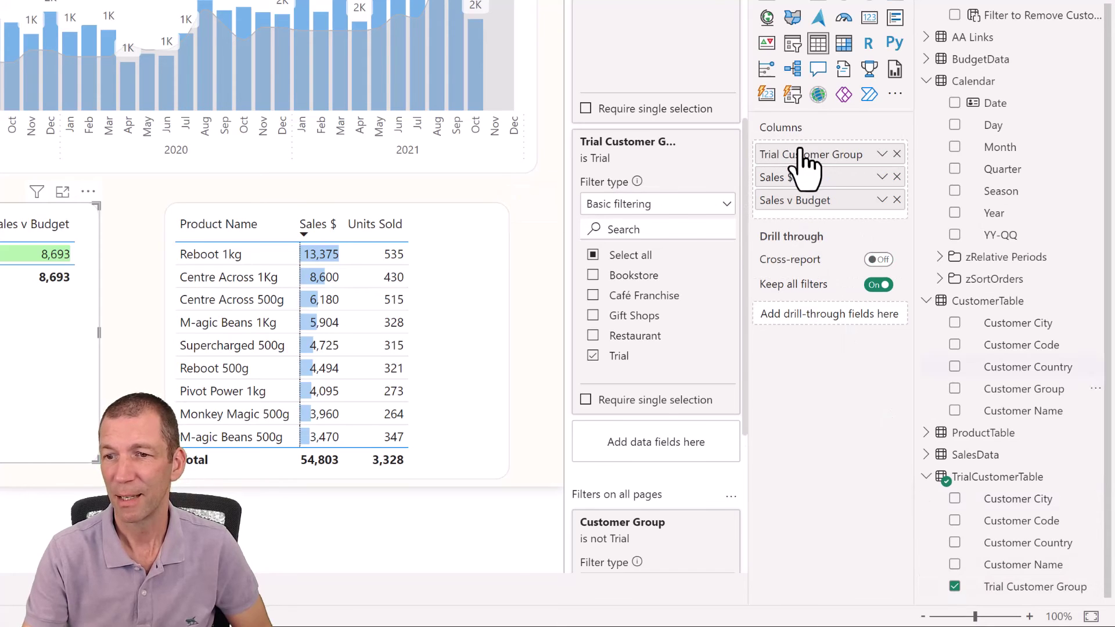
left_click_drag(1014, 566, 847, 177)
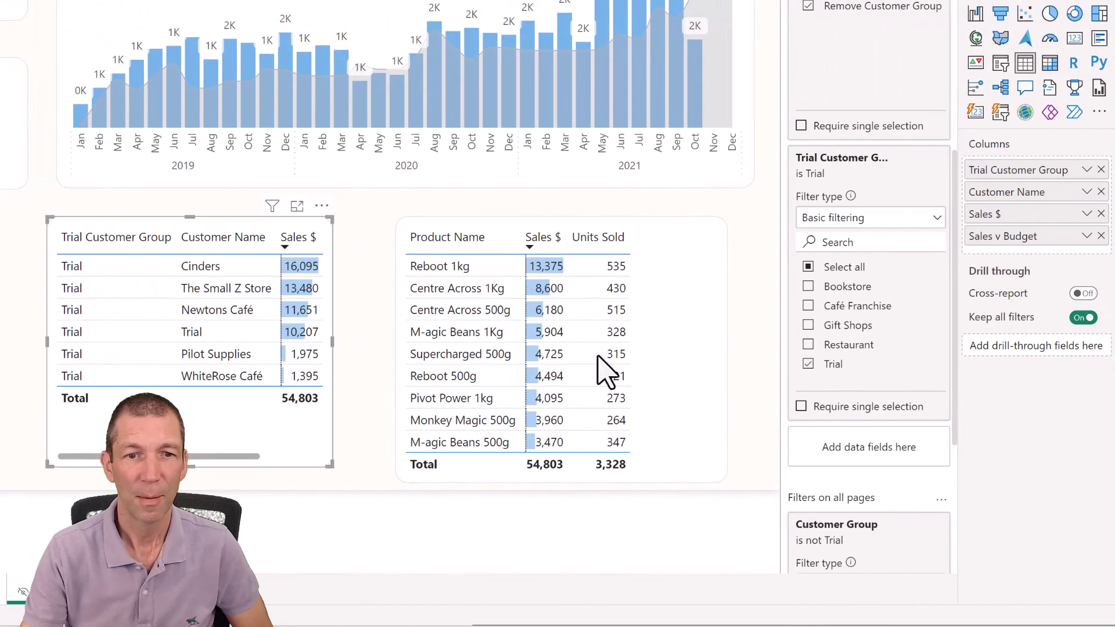
left_click_drag(327, 463, 381, 498)
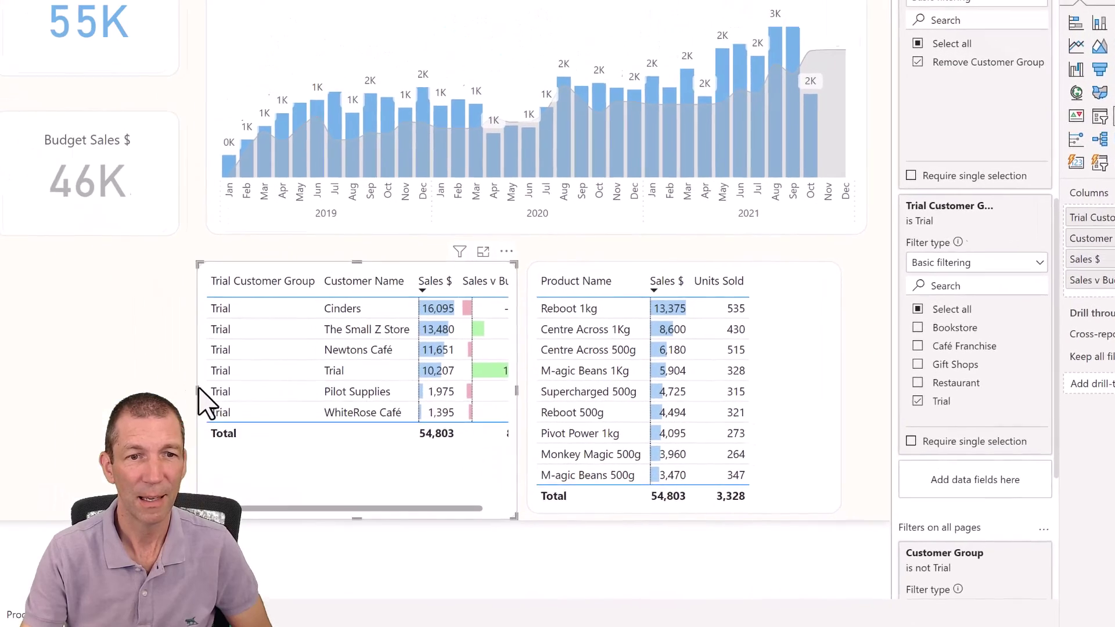
left_click_drag(200, 401, 88, 392)
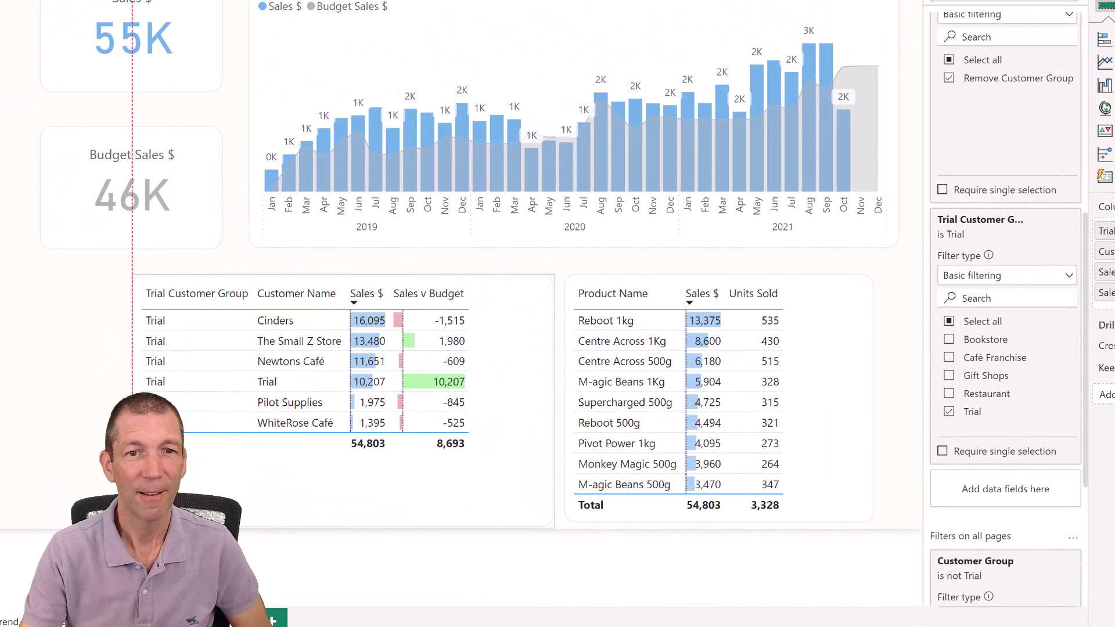